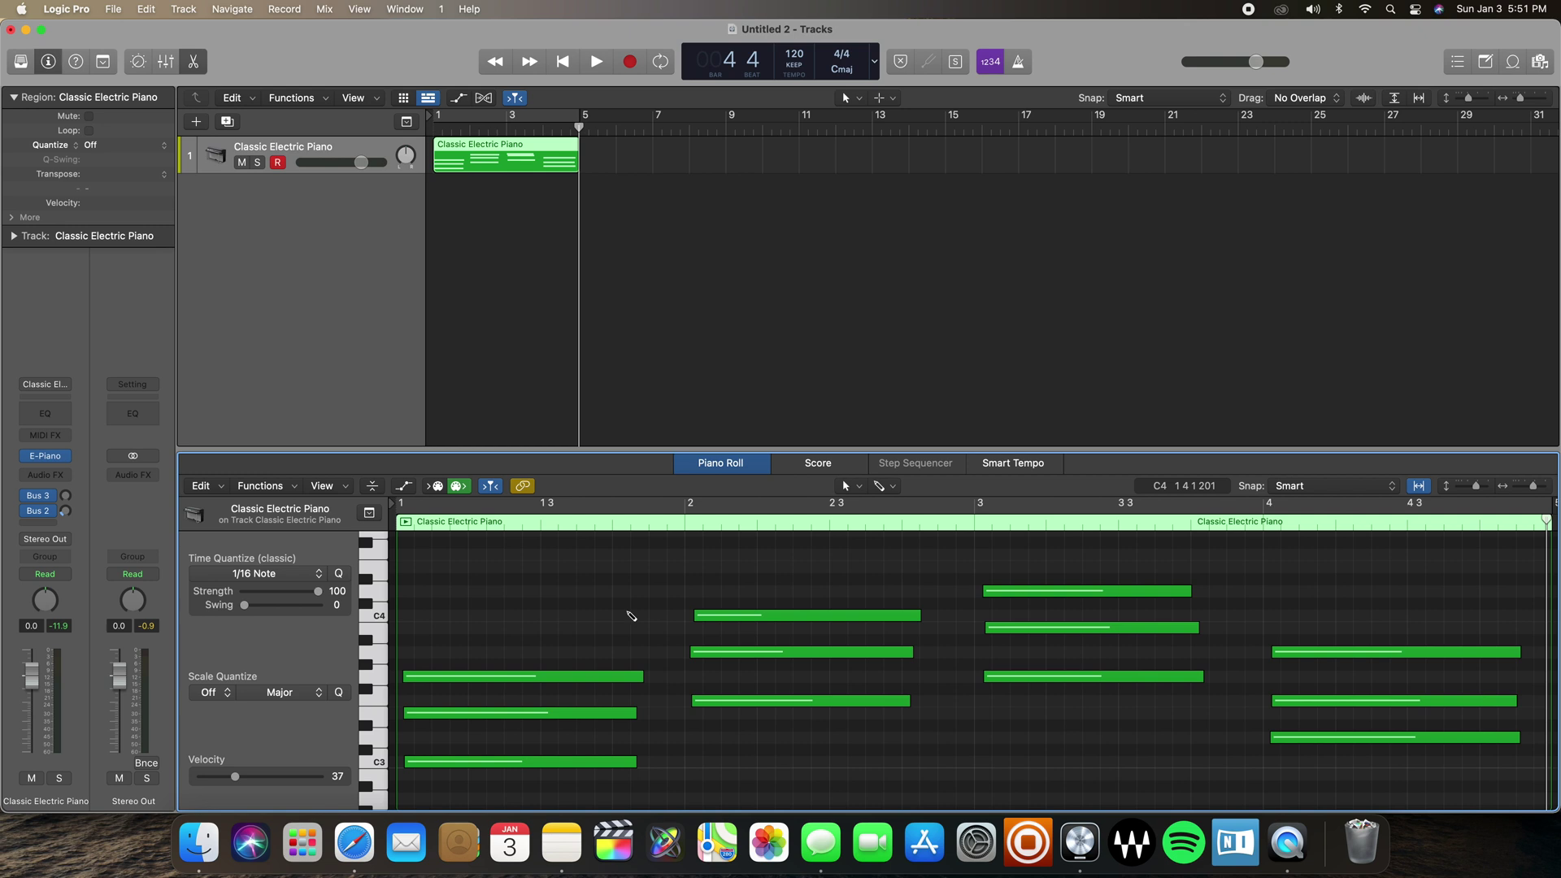
# - Quantize all the notes in the Classic Electric Piano region to 1/4 Note, comparing with the unquantized timing through undo and redo
pyautogui.press('super+a')
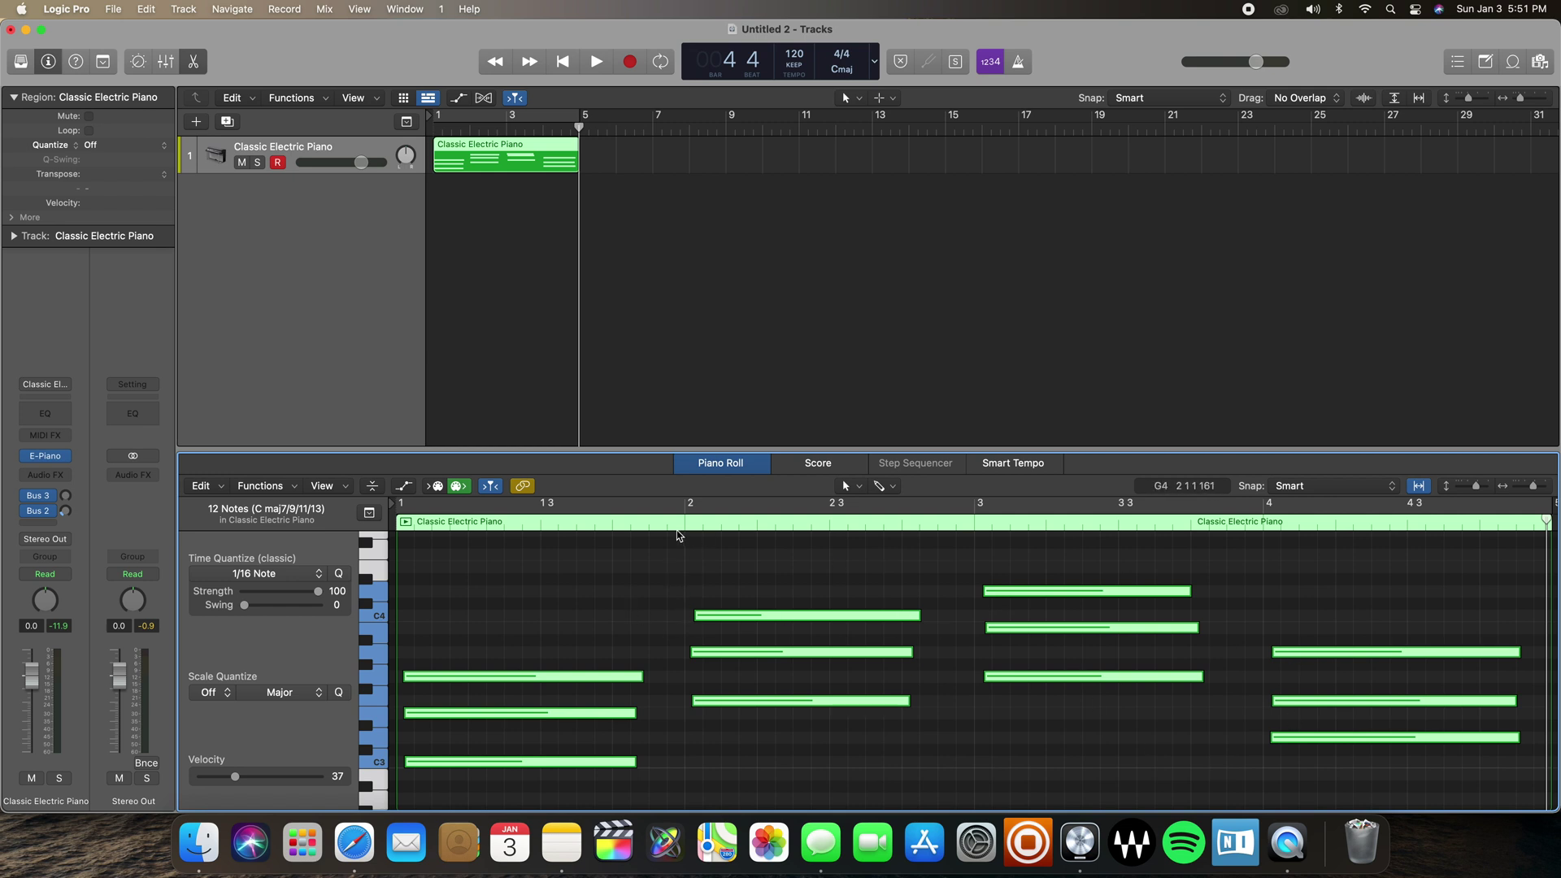
pyautogui.click(316, 576)
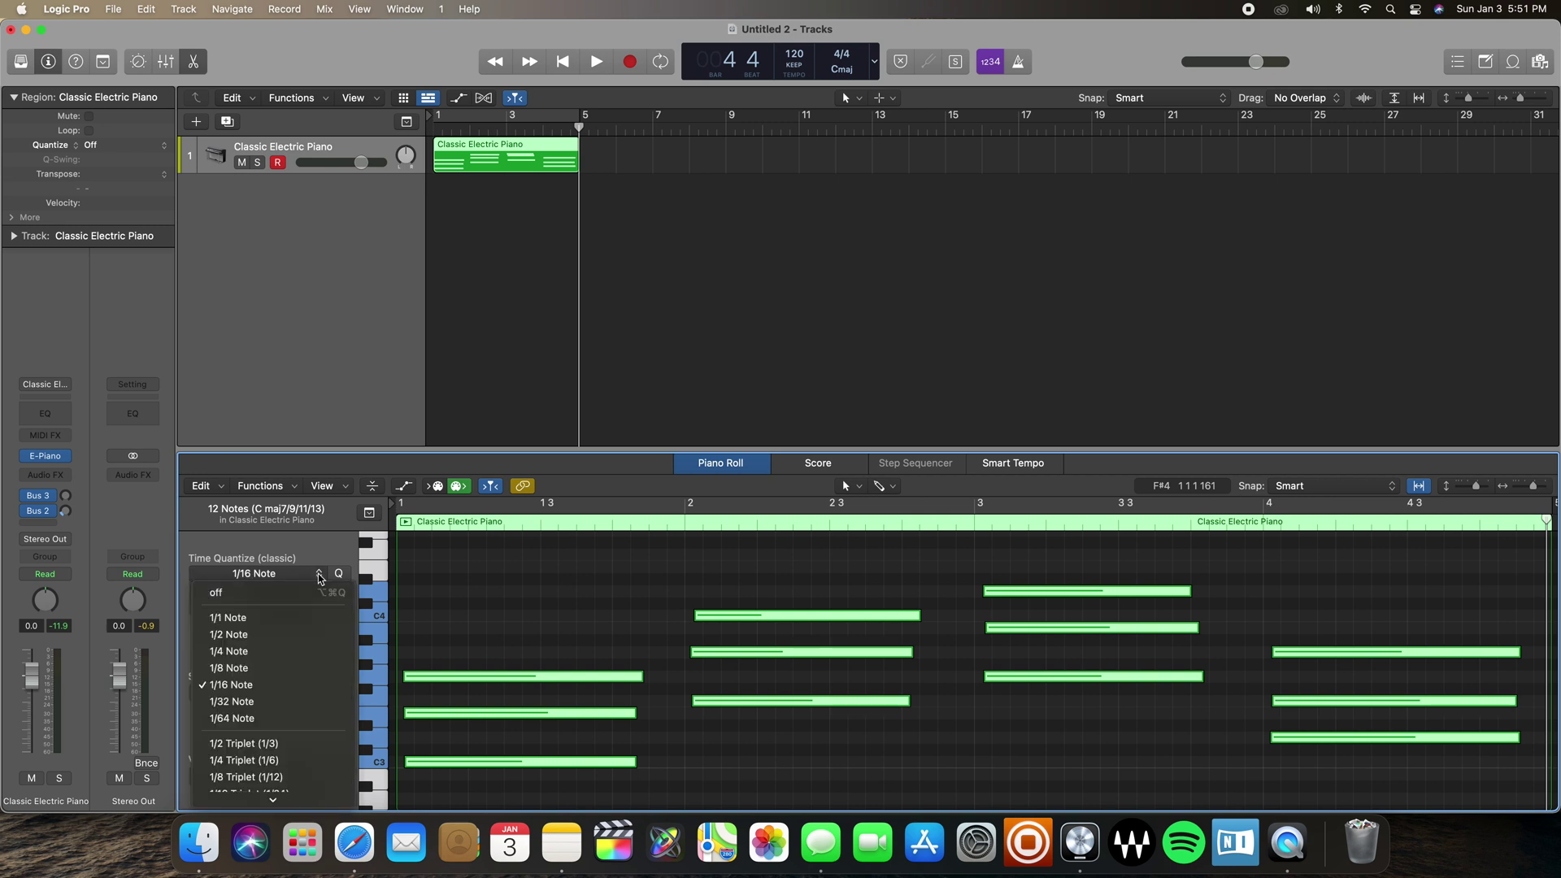
pyautogui.click(284, 651)
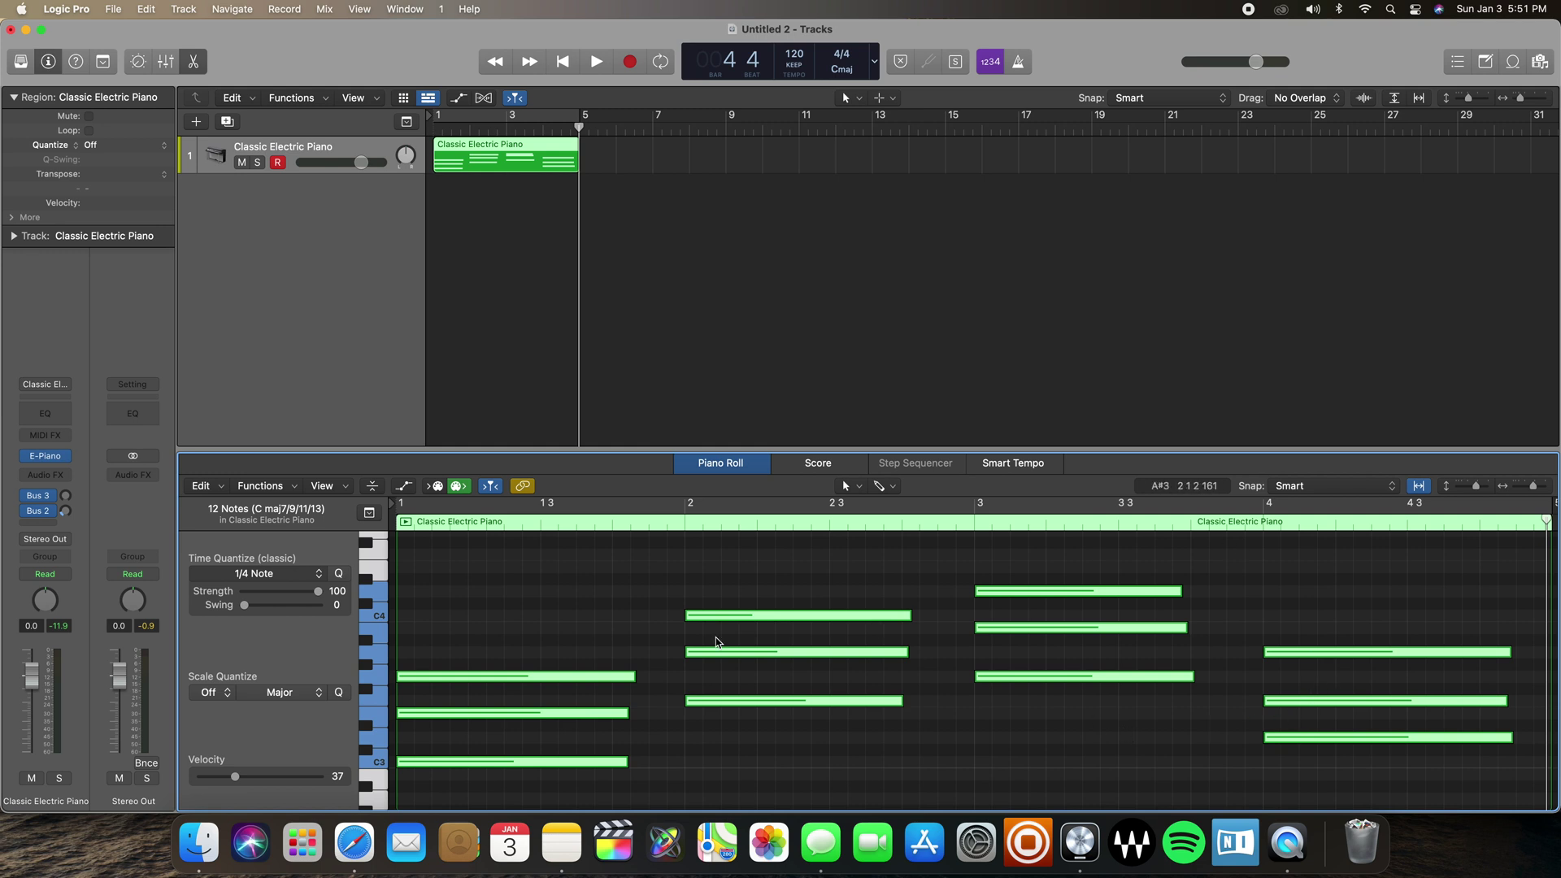
pyautogui.press('super+z')
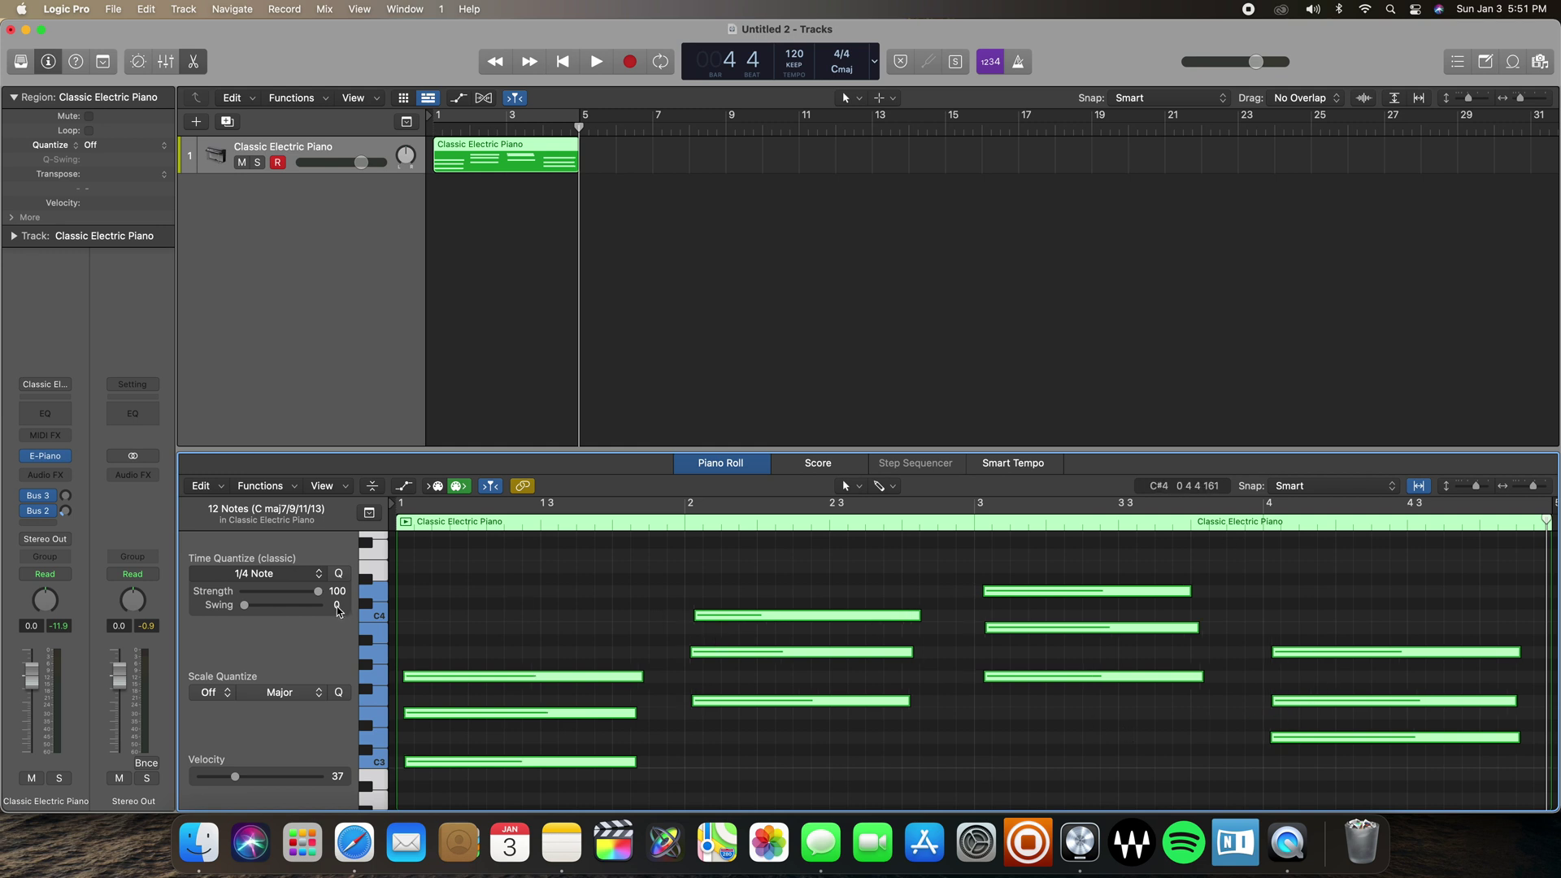
pyautogui.press('super+shift+z')
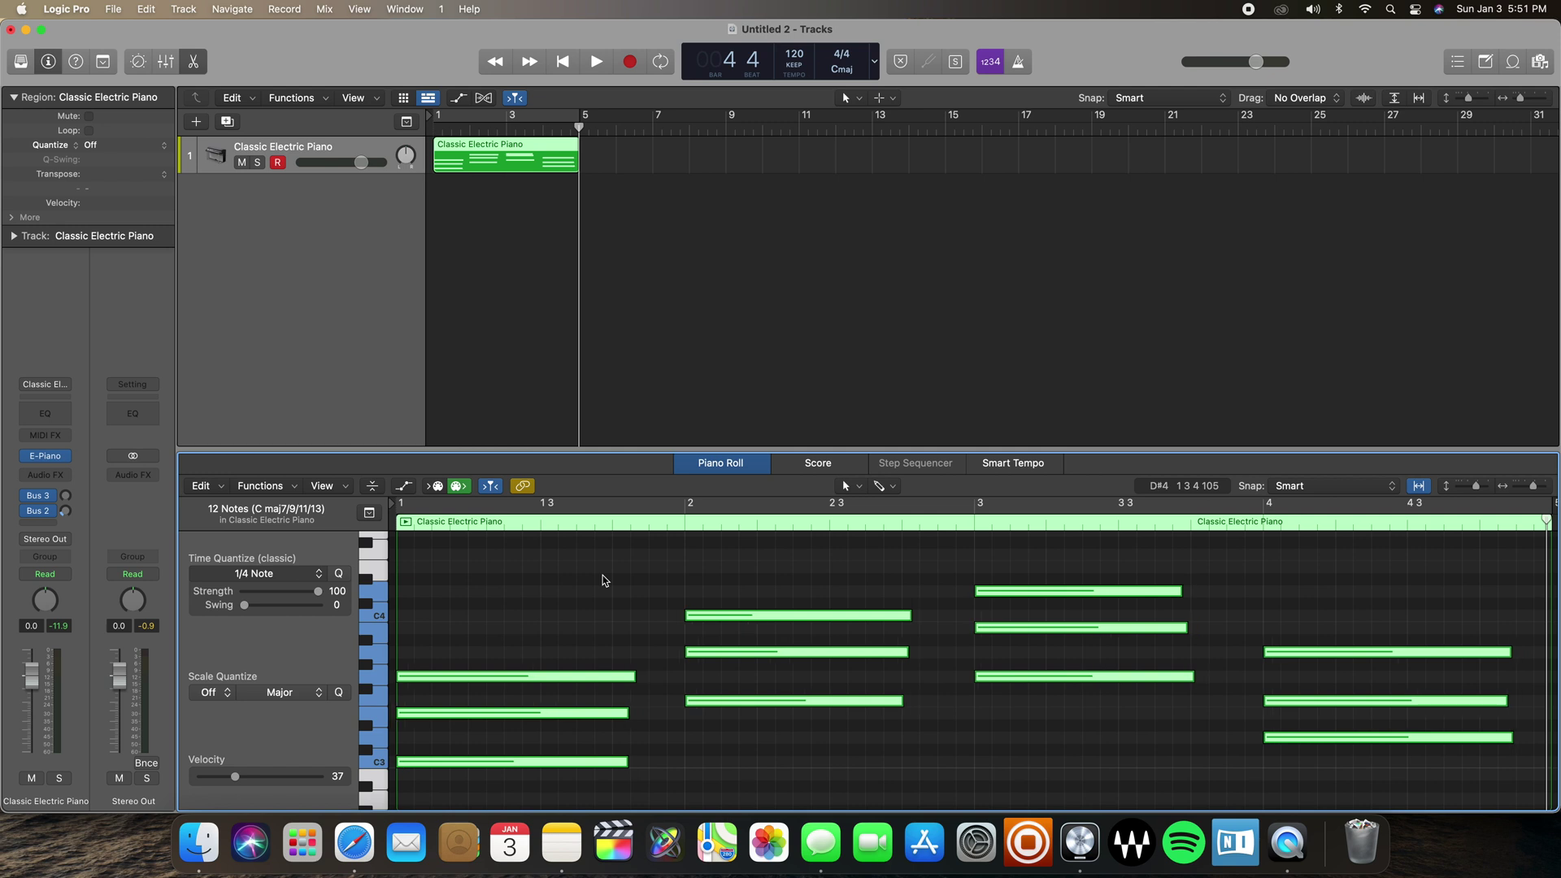
pyautogui.click(602, 574)
# - Try copying and pasting all the notes at bar 5, undo the paste, and duplicate the notes with Repeat instead
pyautogui.press('Return')
pyautogui.press('z')
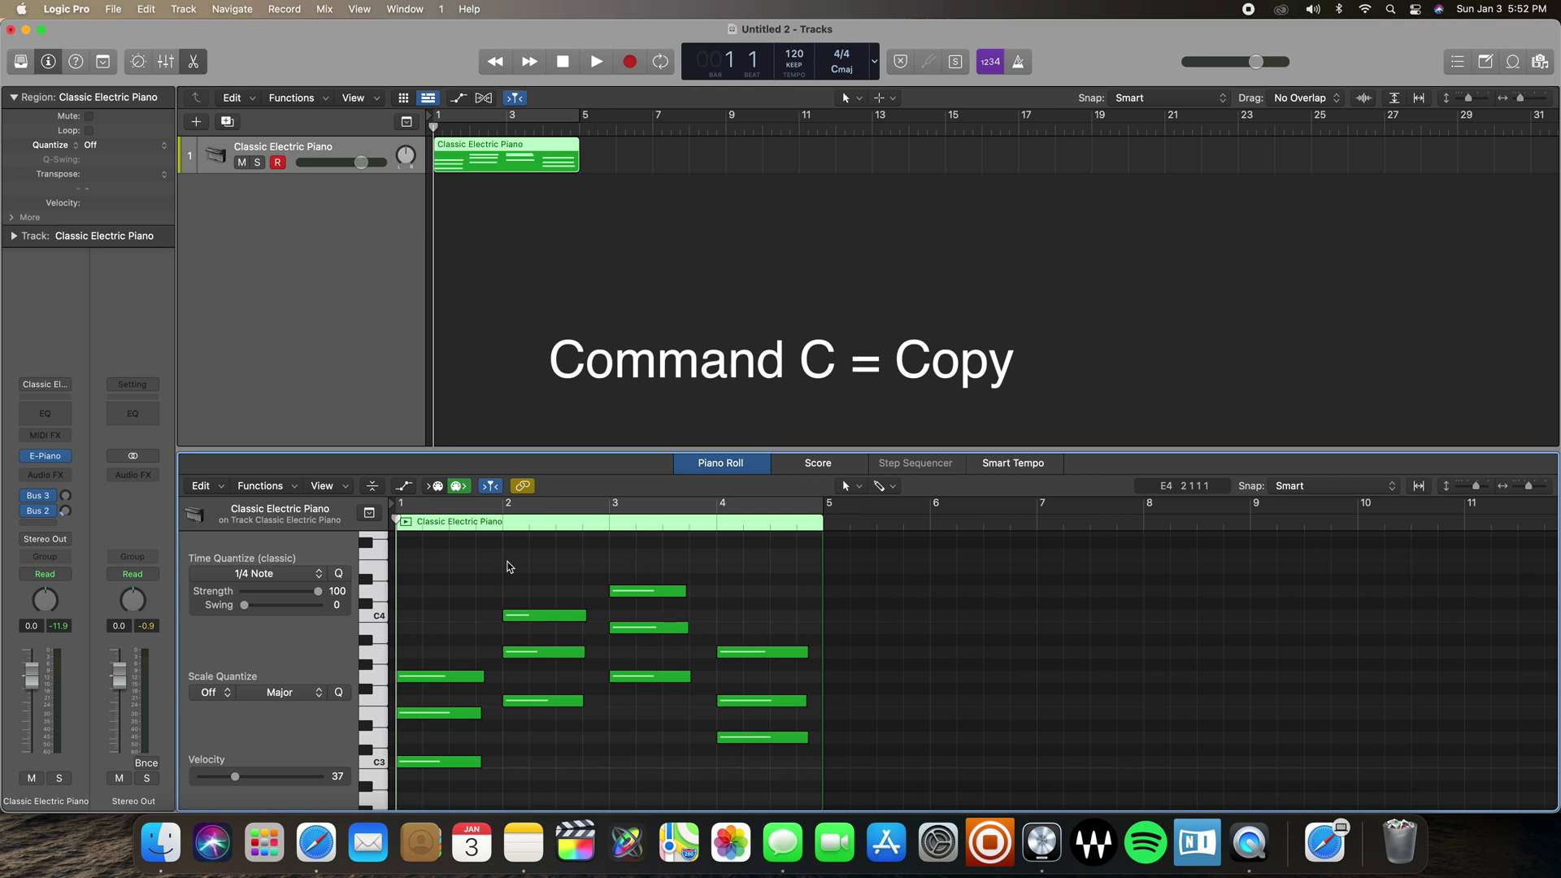
pyautogui.moveTo(461, 566); pyautogui.dragTo(746, 784)
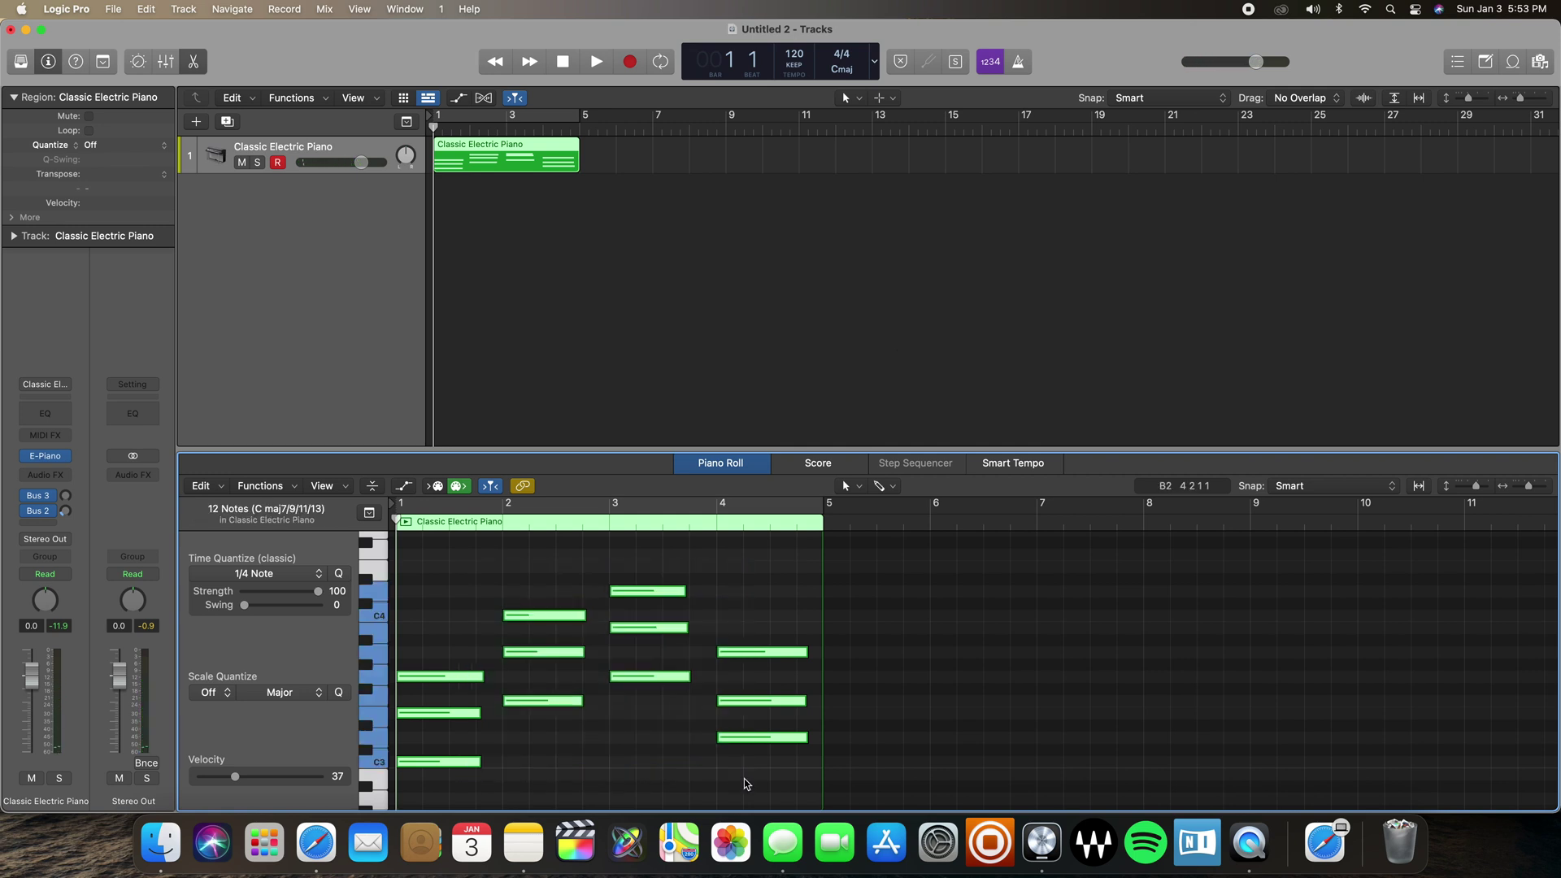
pyautogui.click(826, 527)
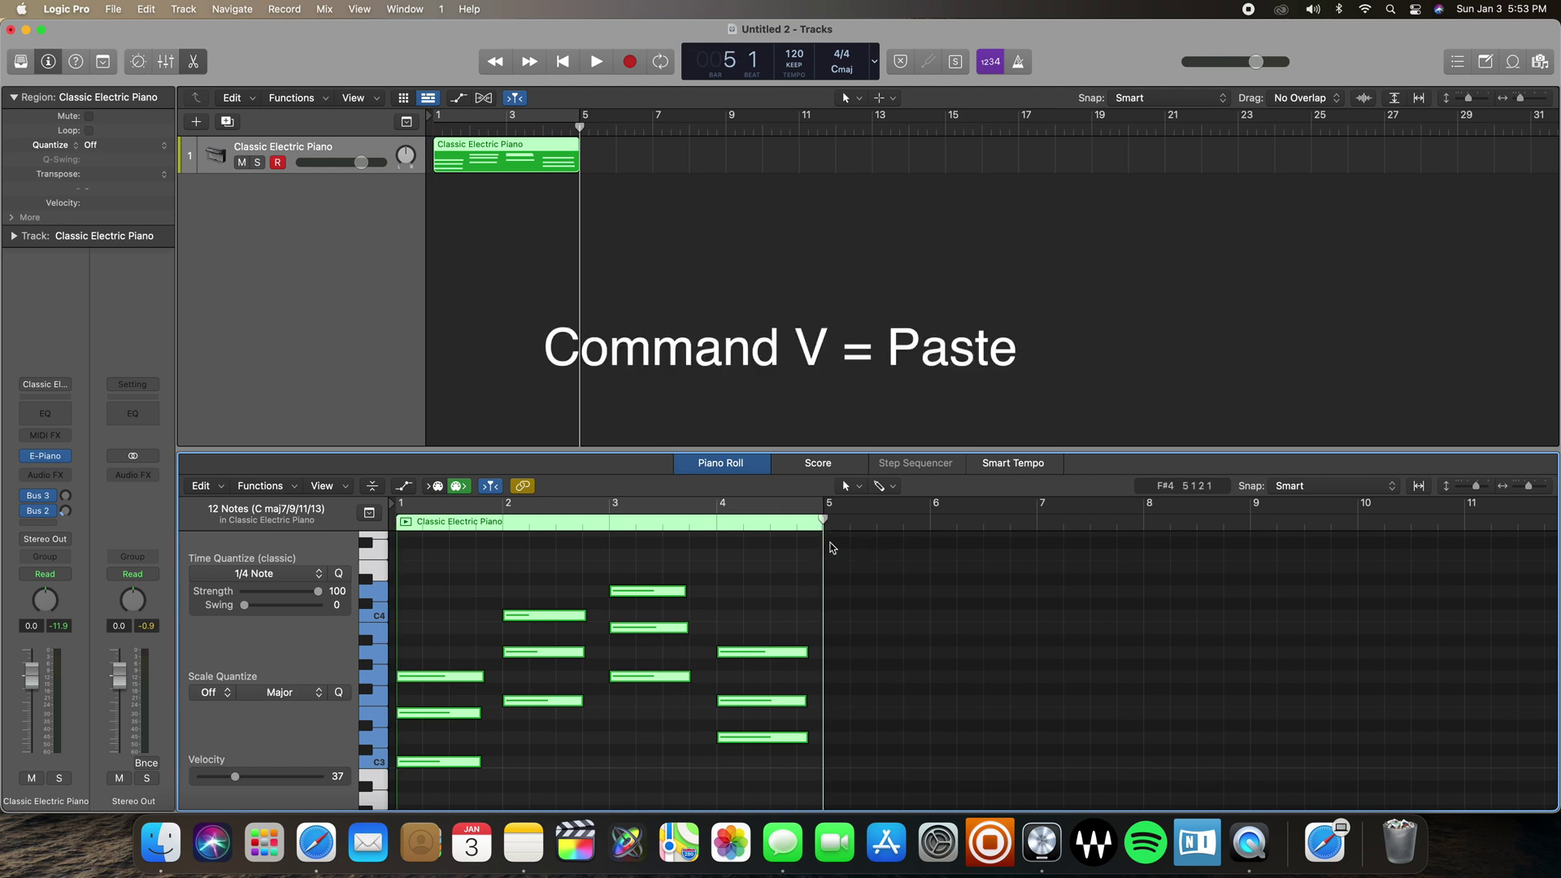
pyautogui.press('super+v')
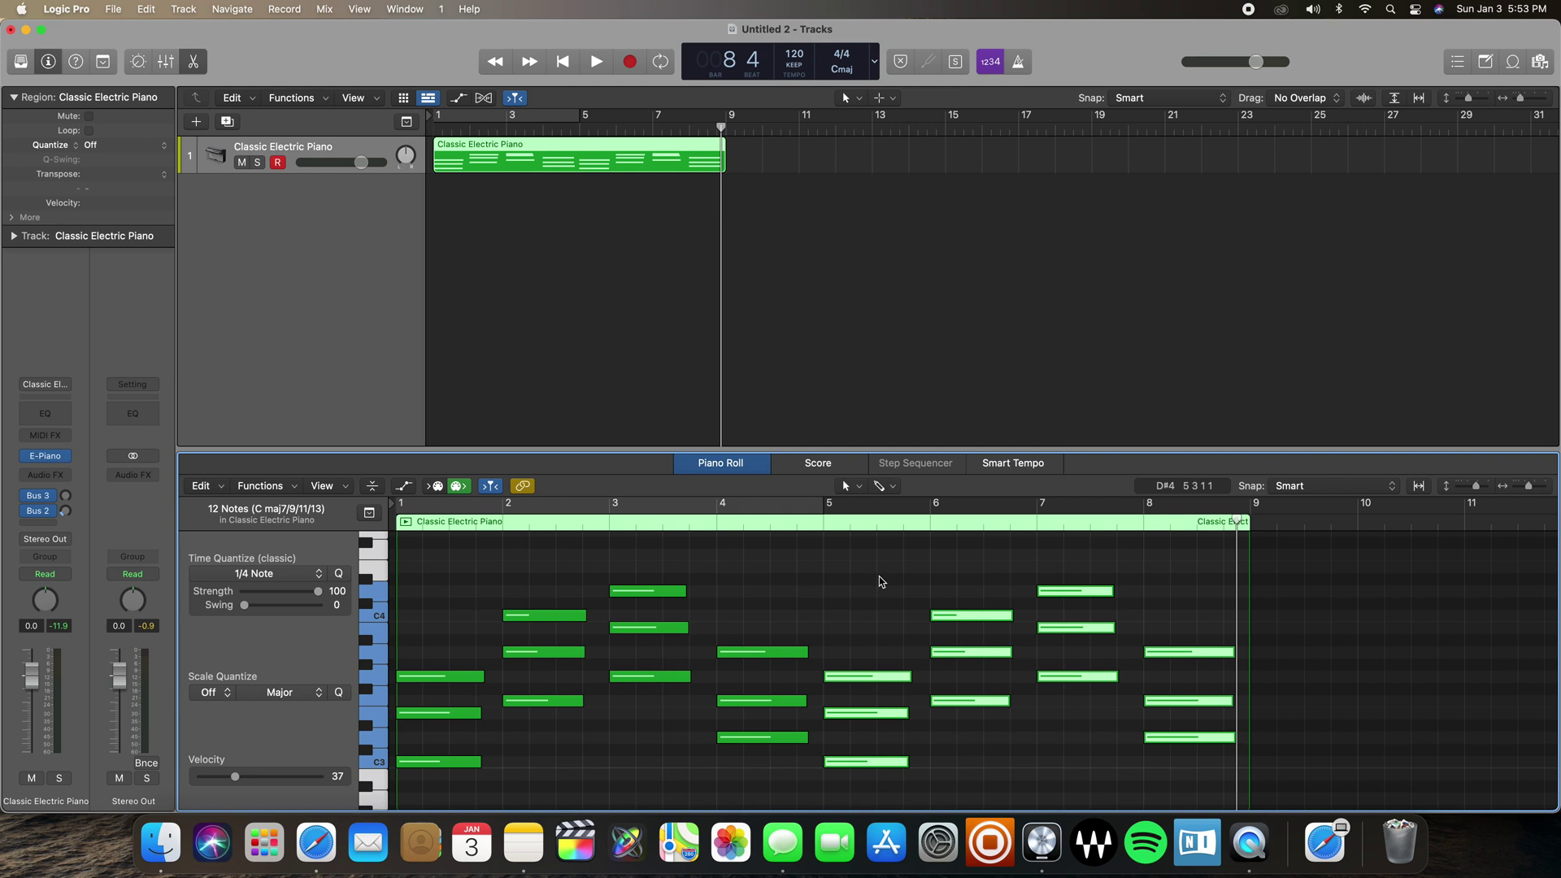
pyautogui.press('super+z')
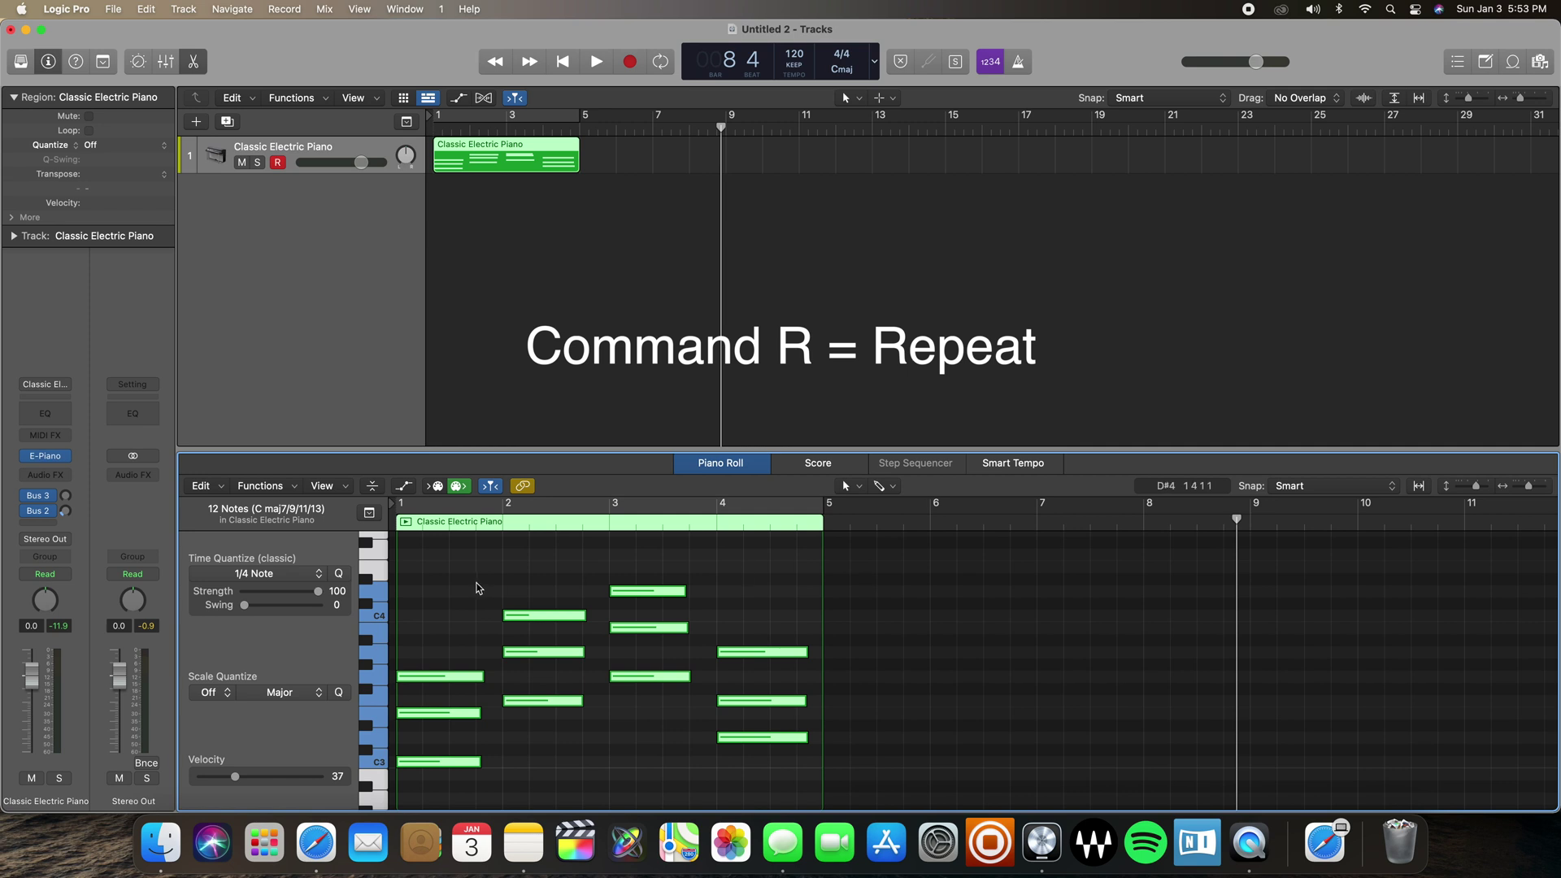
pyautogui.press('super+r')
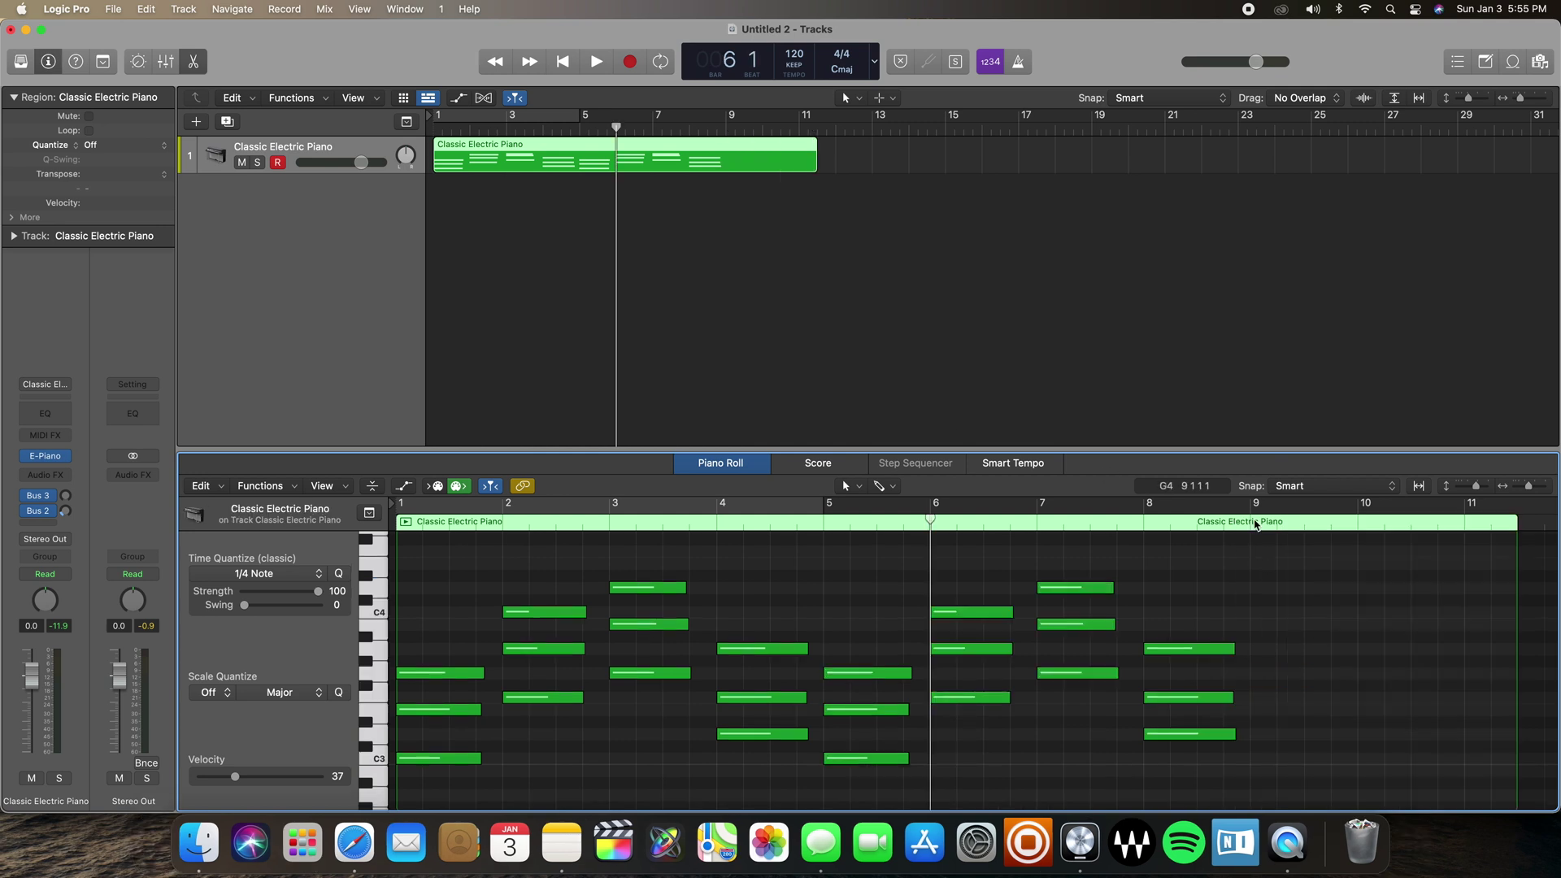
# - Move the six notes in bars 4 and 5 to the playhead at bar 9 by cutting and pasting, undoing a trial transposition
pyautogui.click(1252, 504)
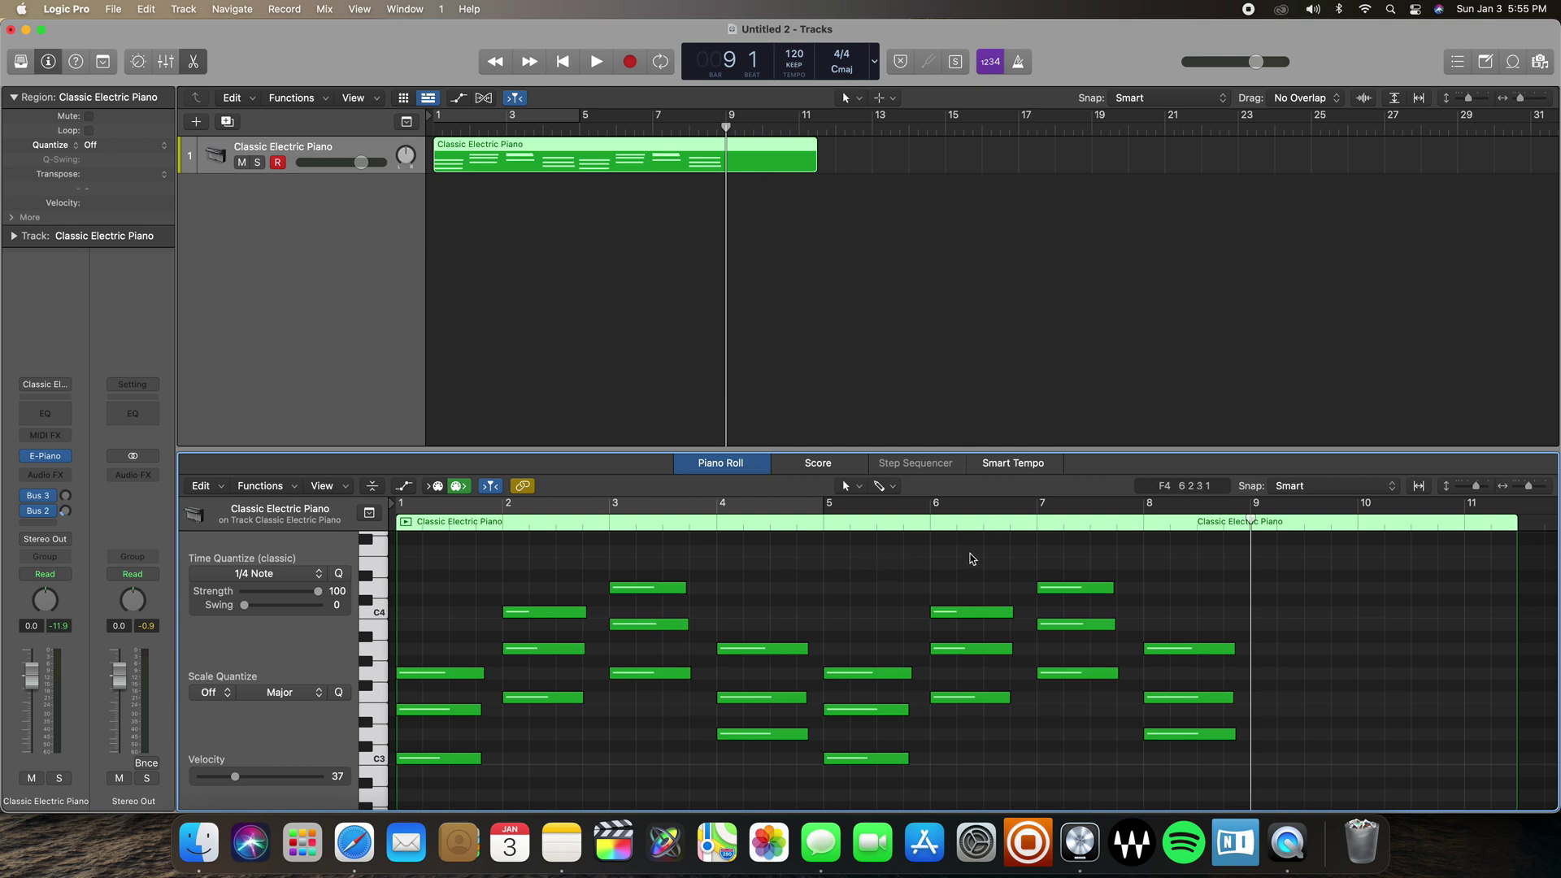
pyautogui.moveTo(858, 554); pyautogui.dragTo(1192, 808)
pyautogui.moveTo(733, 592); pyautogui.dragTo(931, 793)
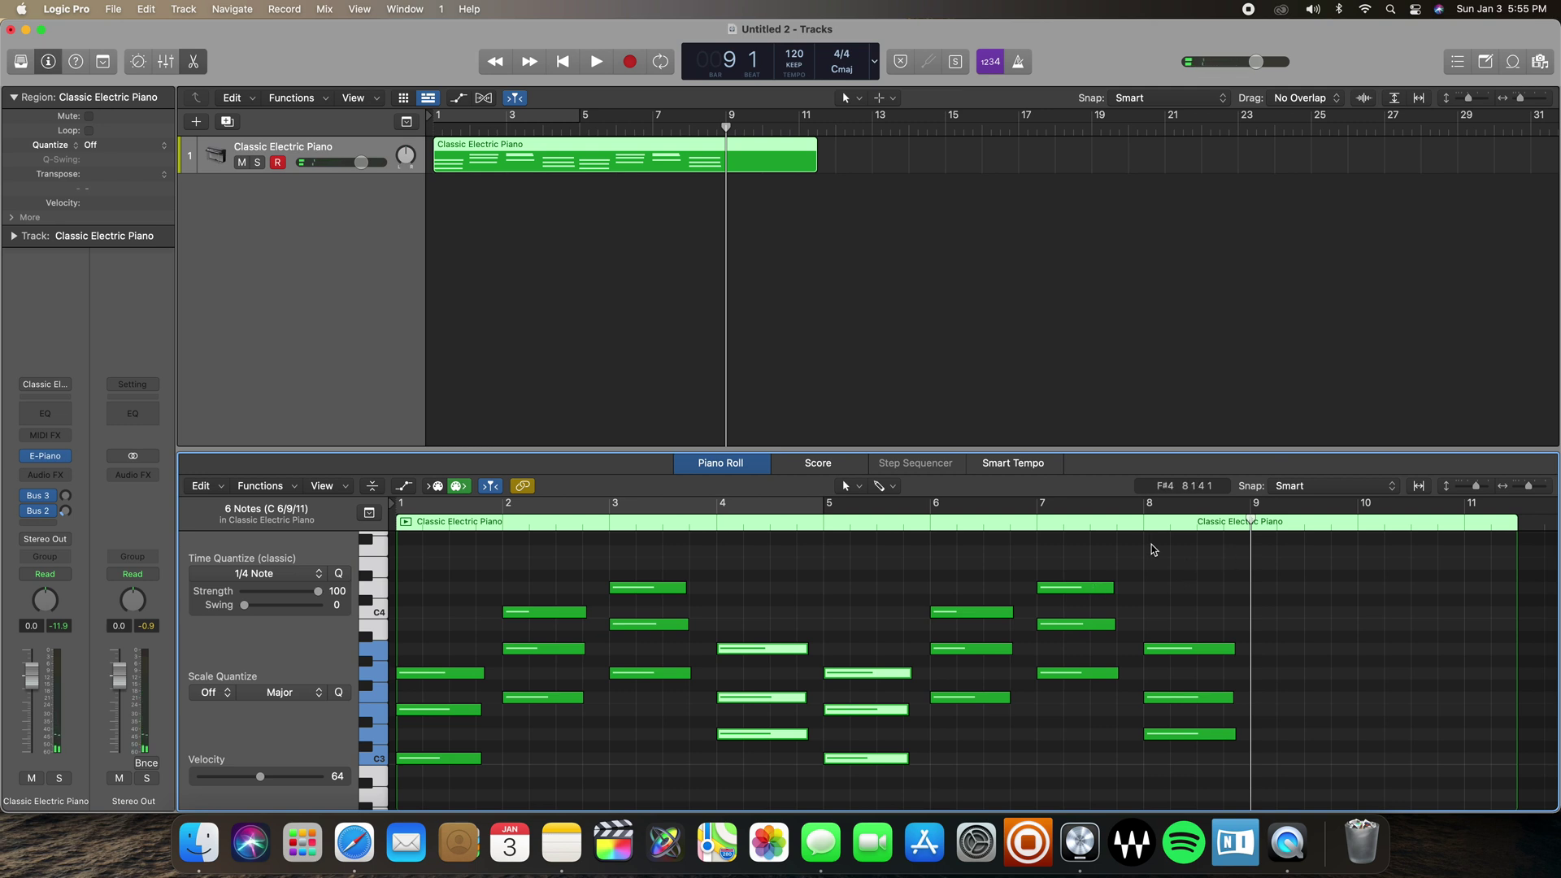
pyautogui.click(793, 651)
pyautogui.moveTo(793, 651); pyautogui.dragTo(780, 681)
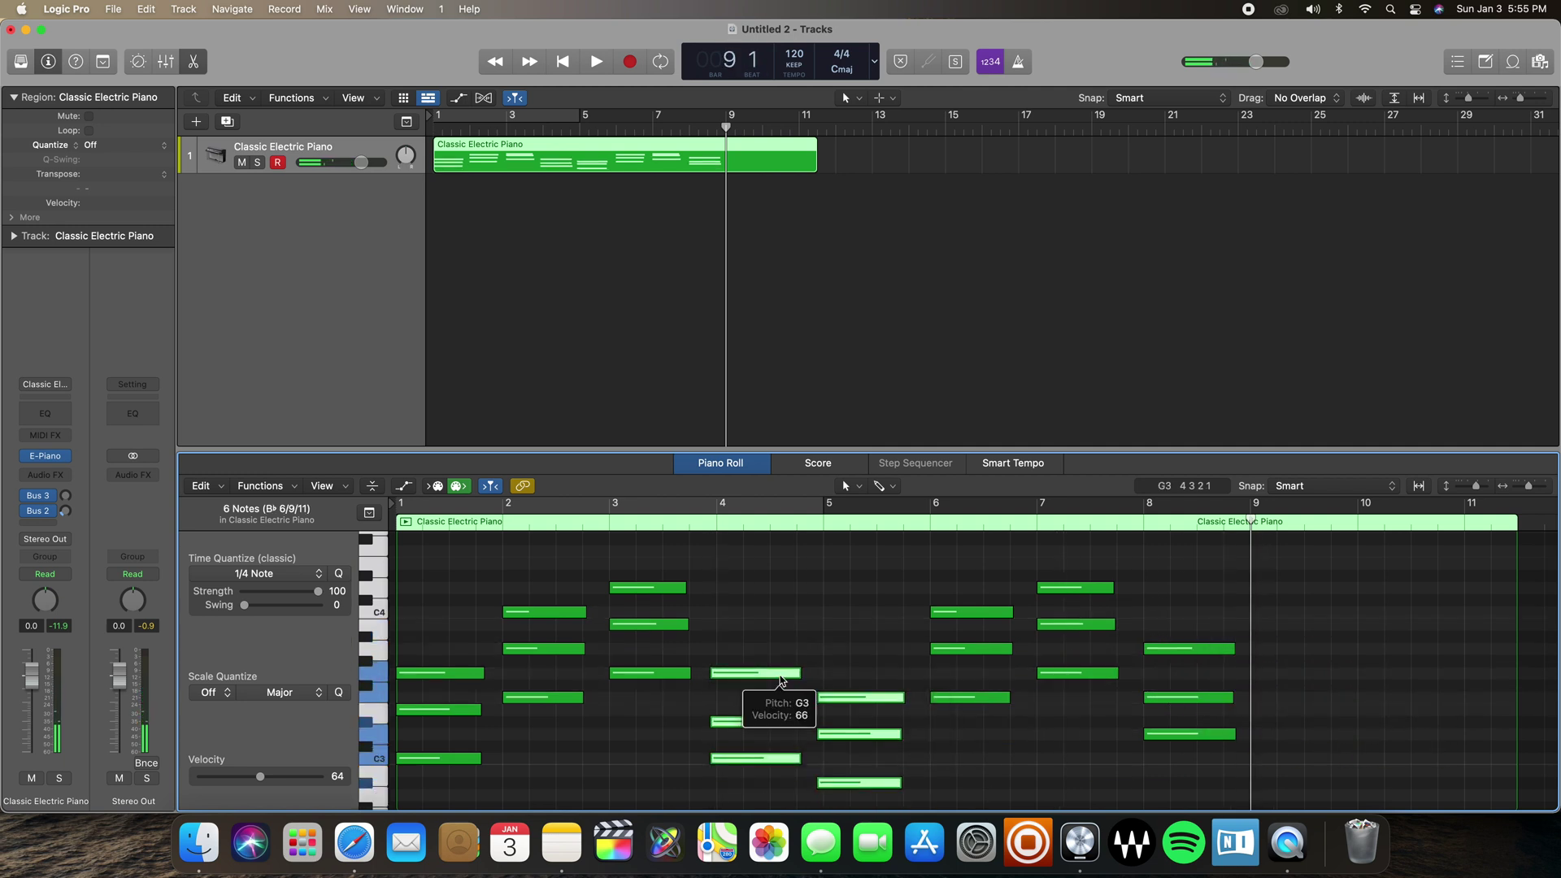
pyautogui.press('super+z')
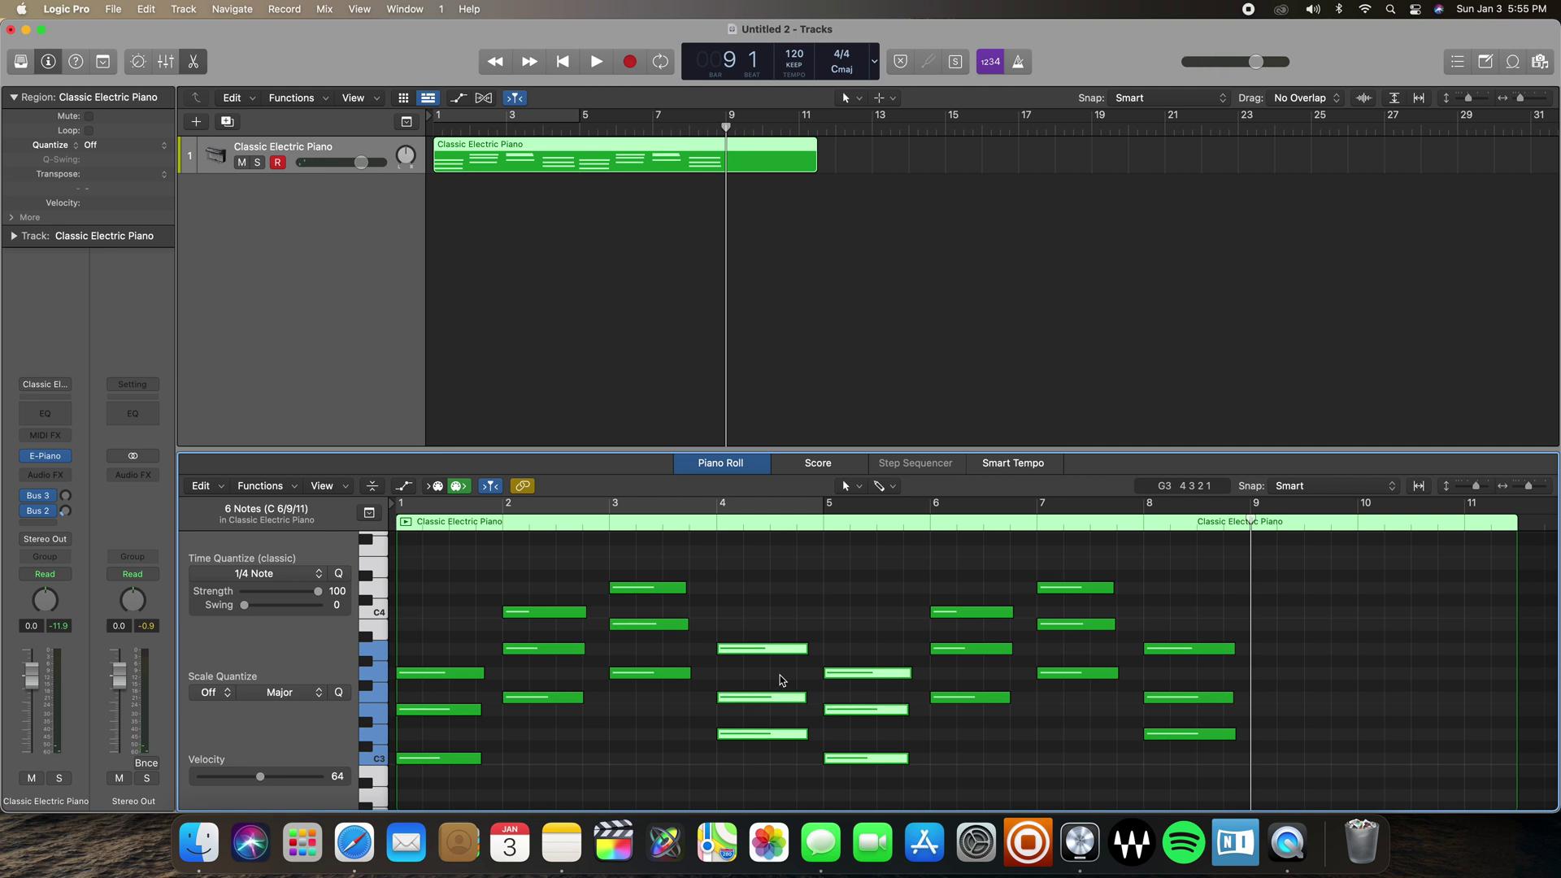
pyautogui.press('super+z')
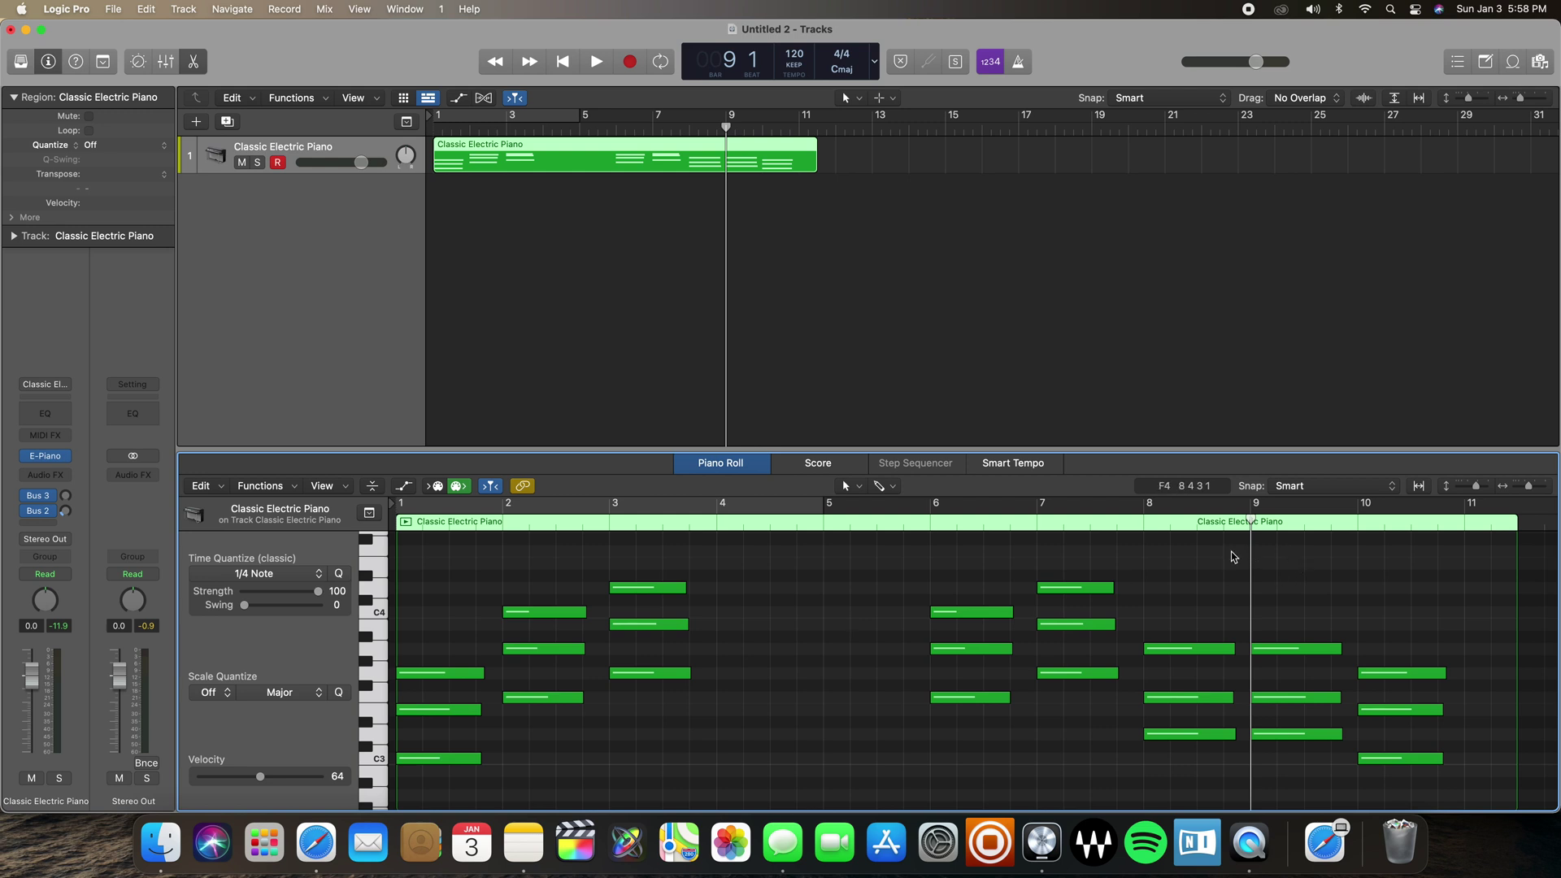
# - Select all notes following the bar 9 playhead, and also all notes following the A3 note in bar 6, clearing each selection
pyautogui.hotkey('shift', 'f')
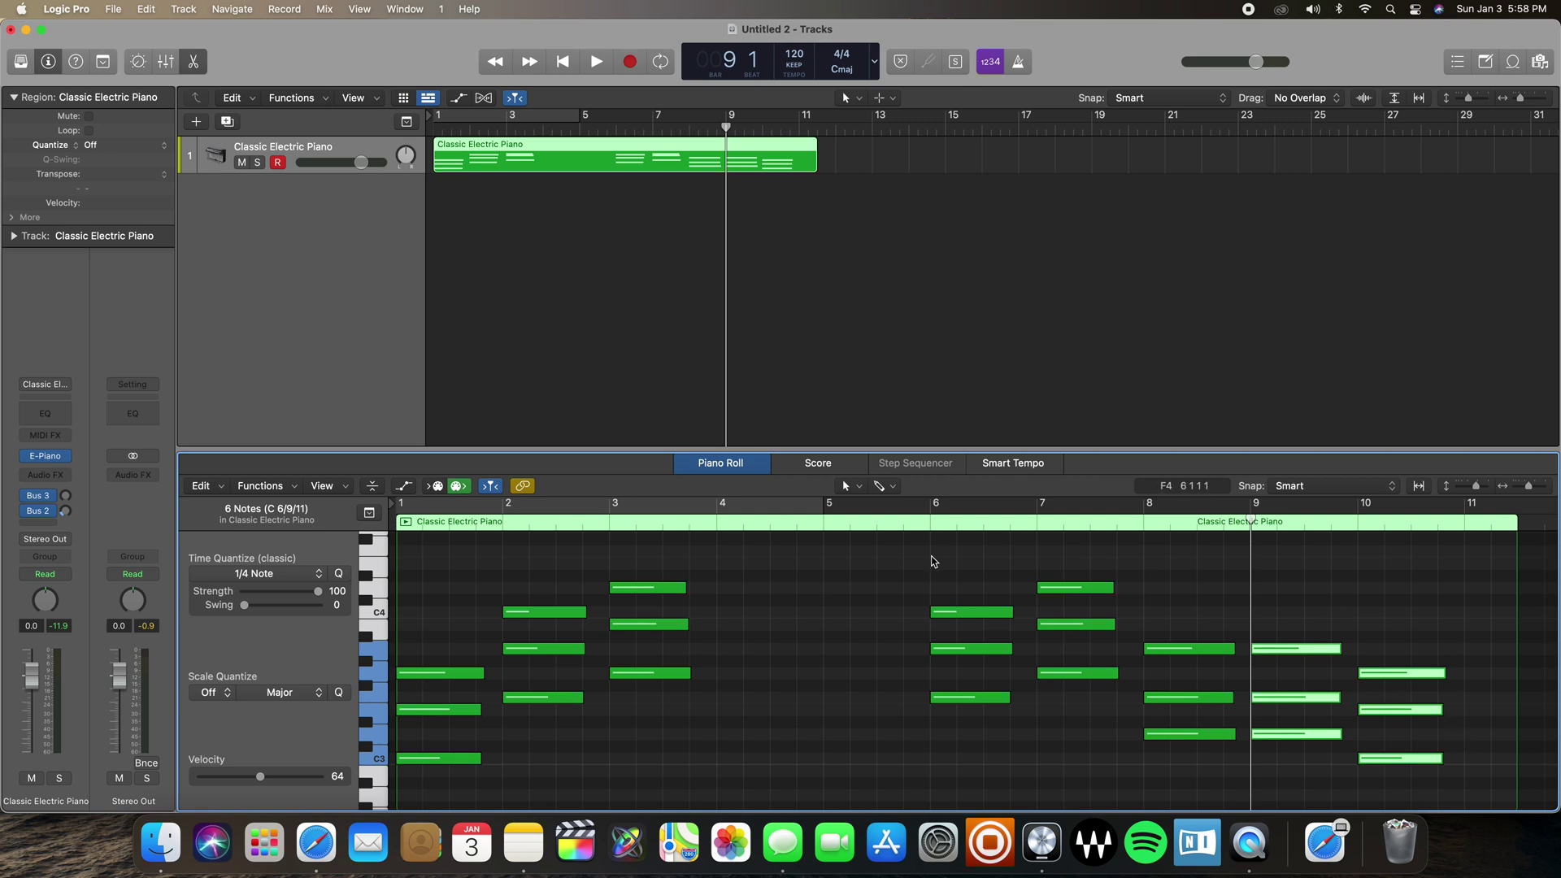
pyautogui.click(957, 650)
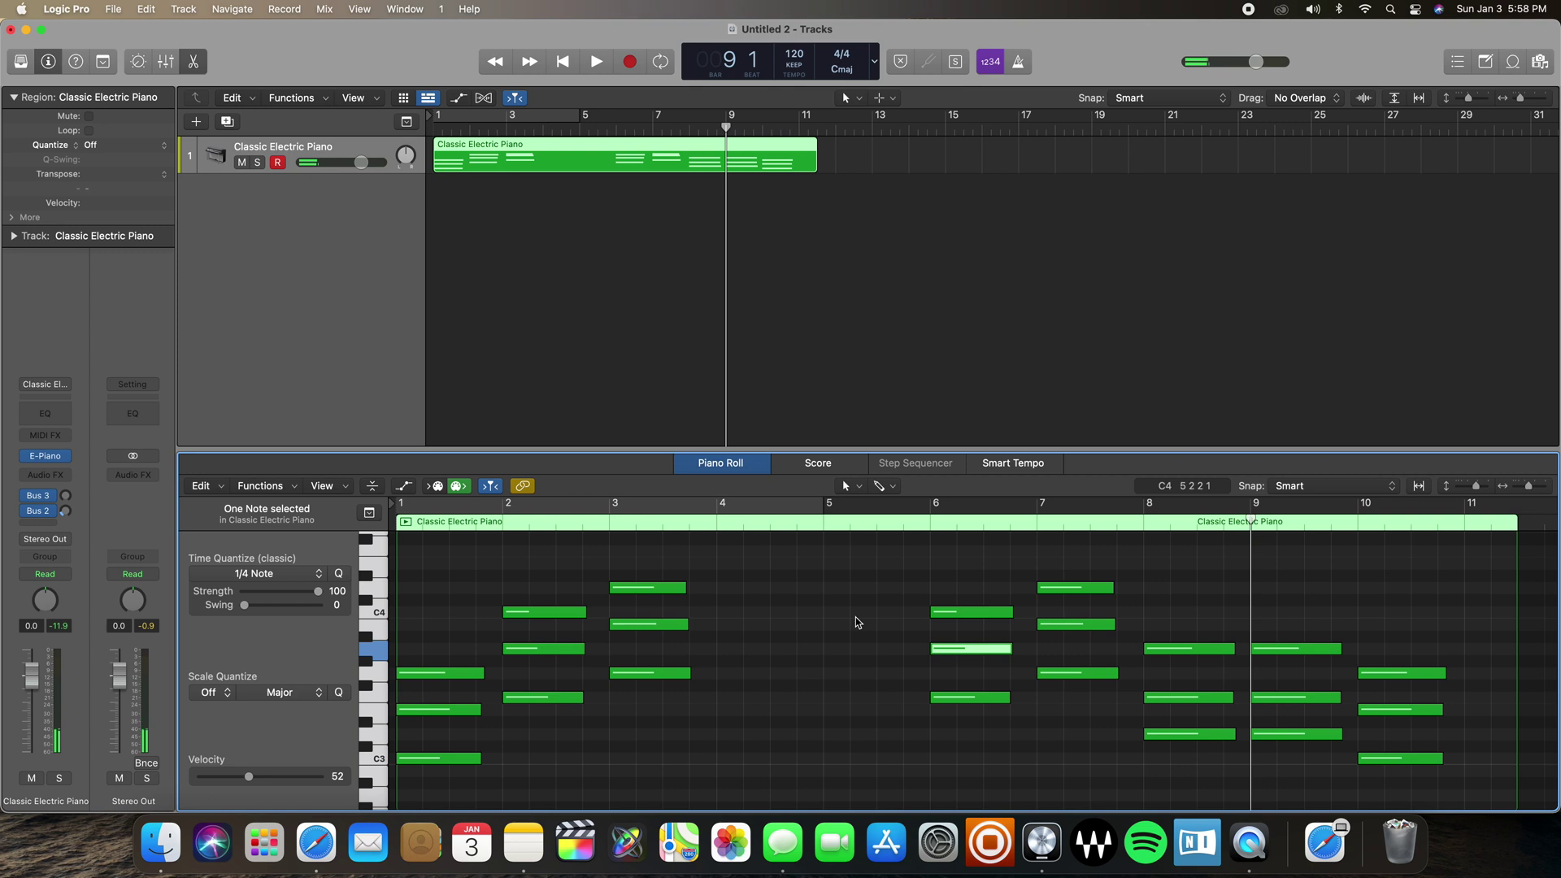
pyautogui.hotkey('shift', 'f')
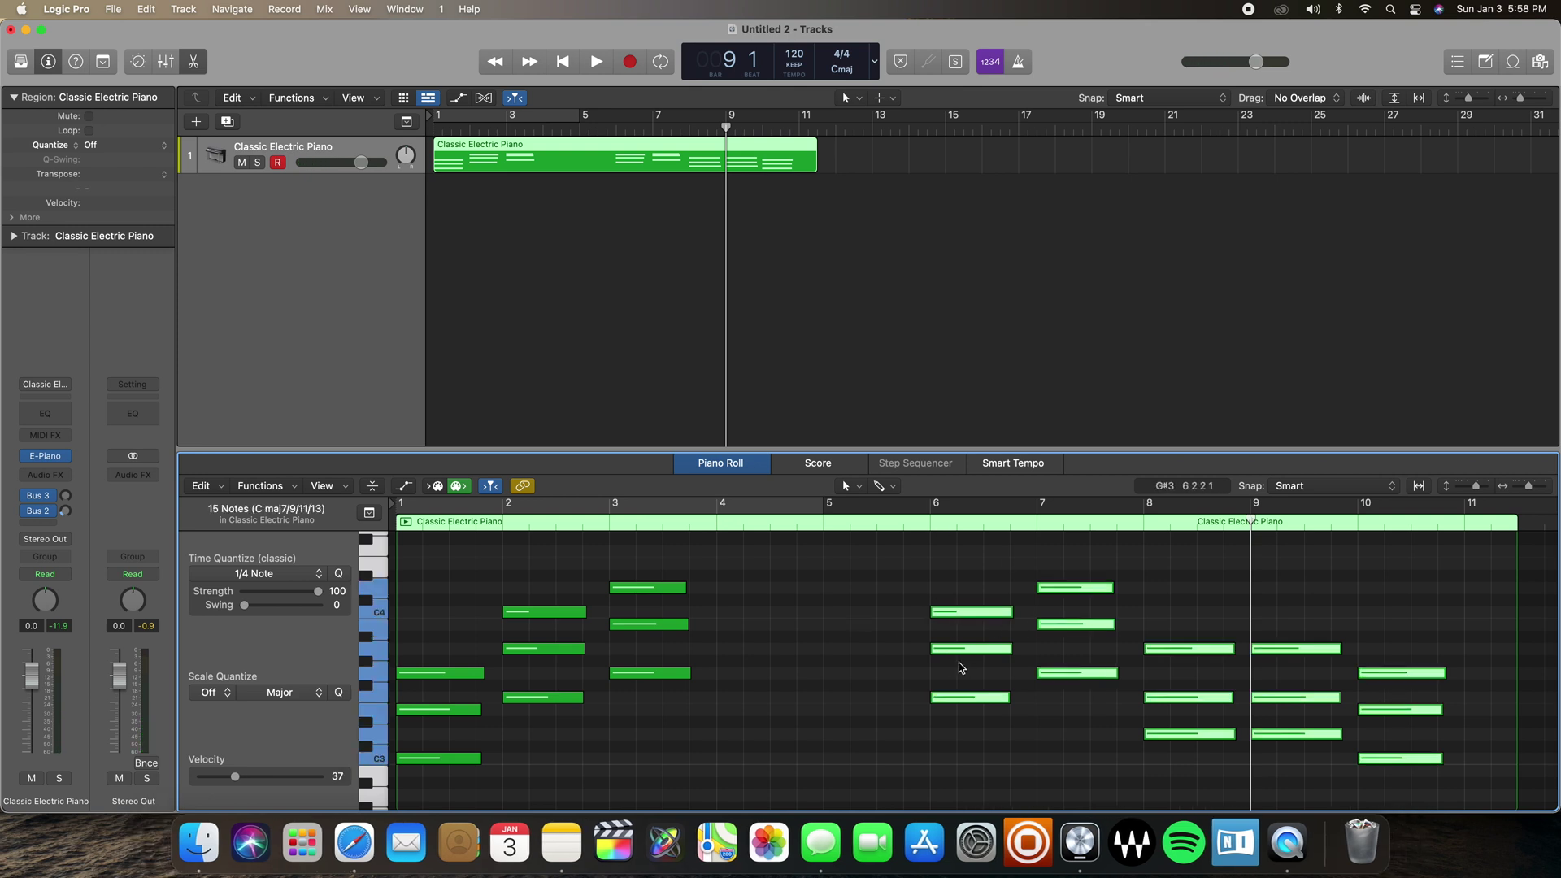
pyautogui.click(960, 593)
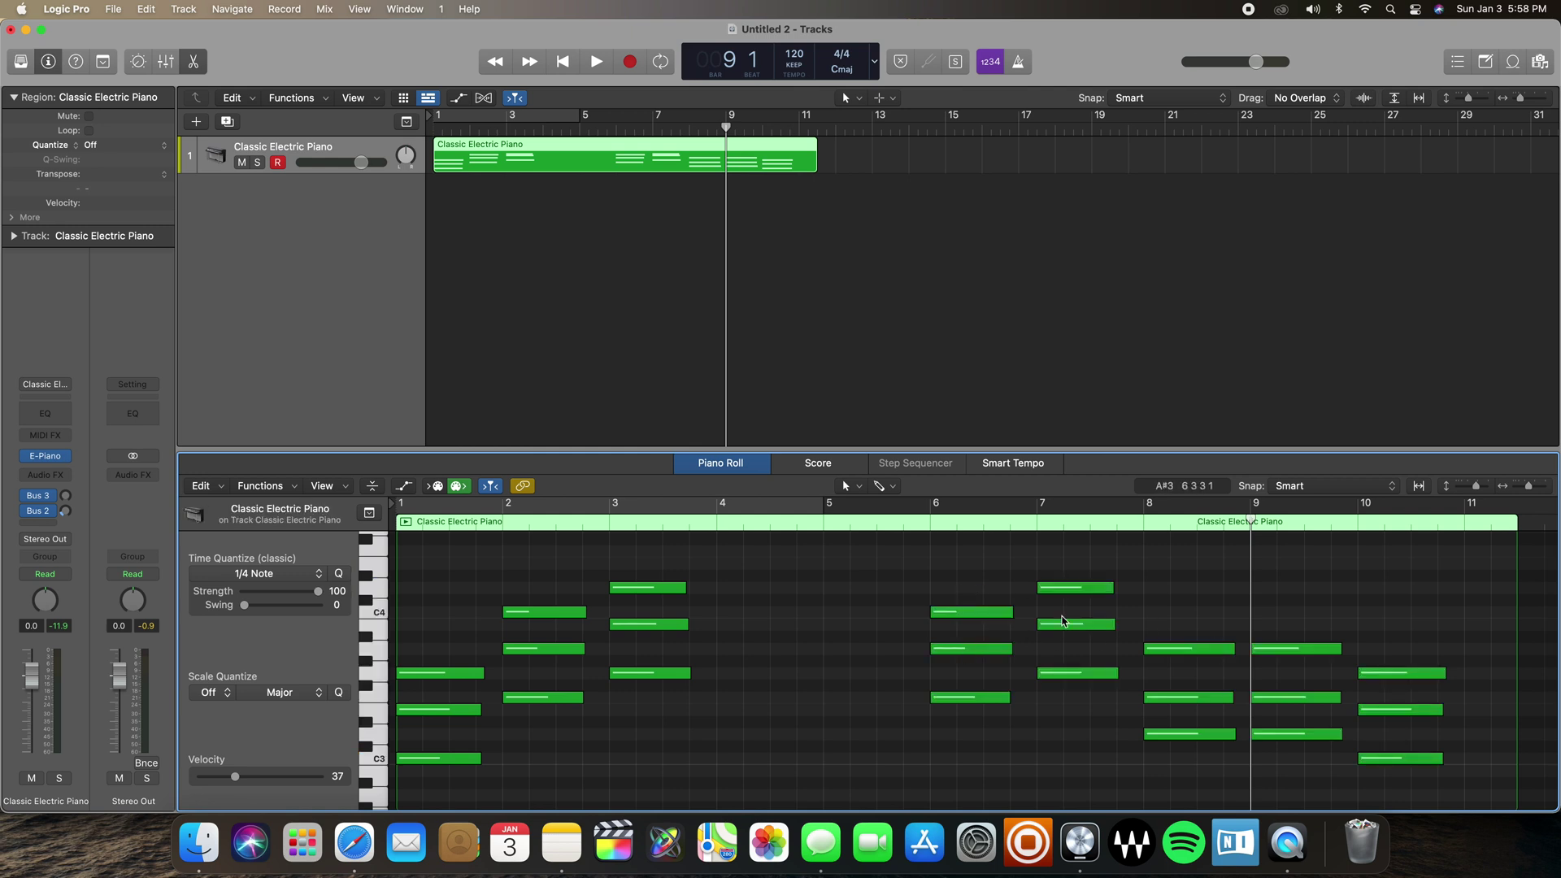
pyautogui.click(1255, 569)
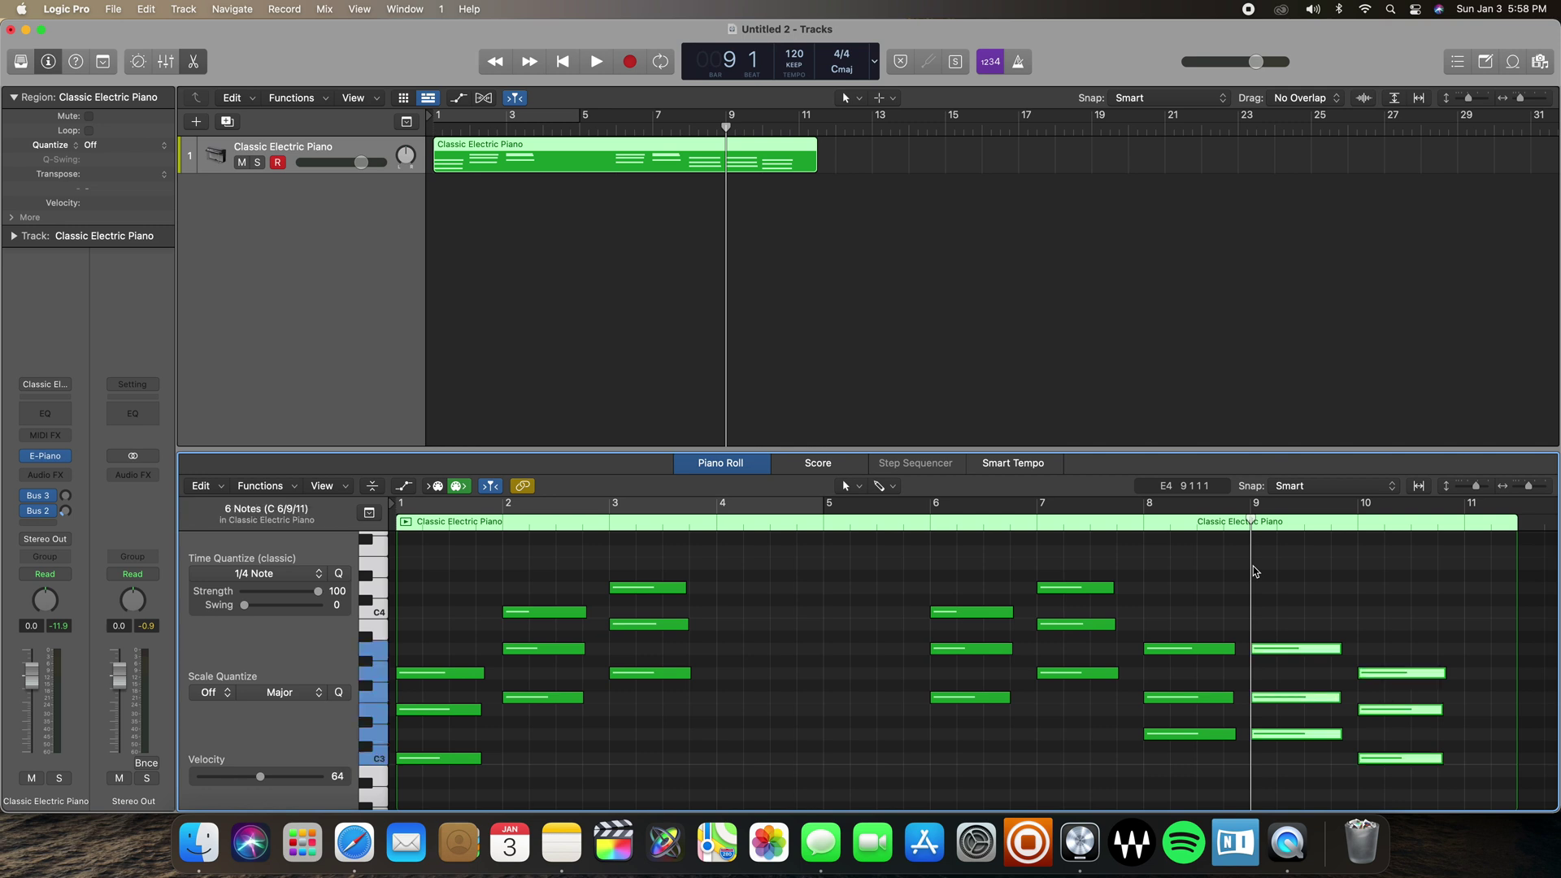
pyautogui.click(1218, 573)
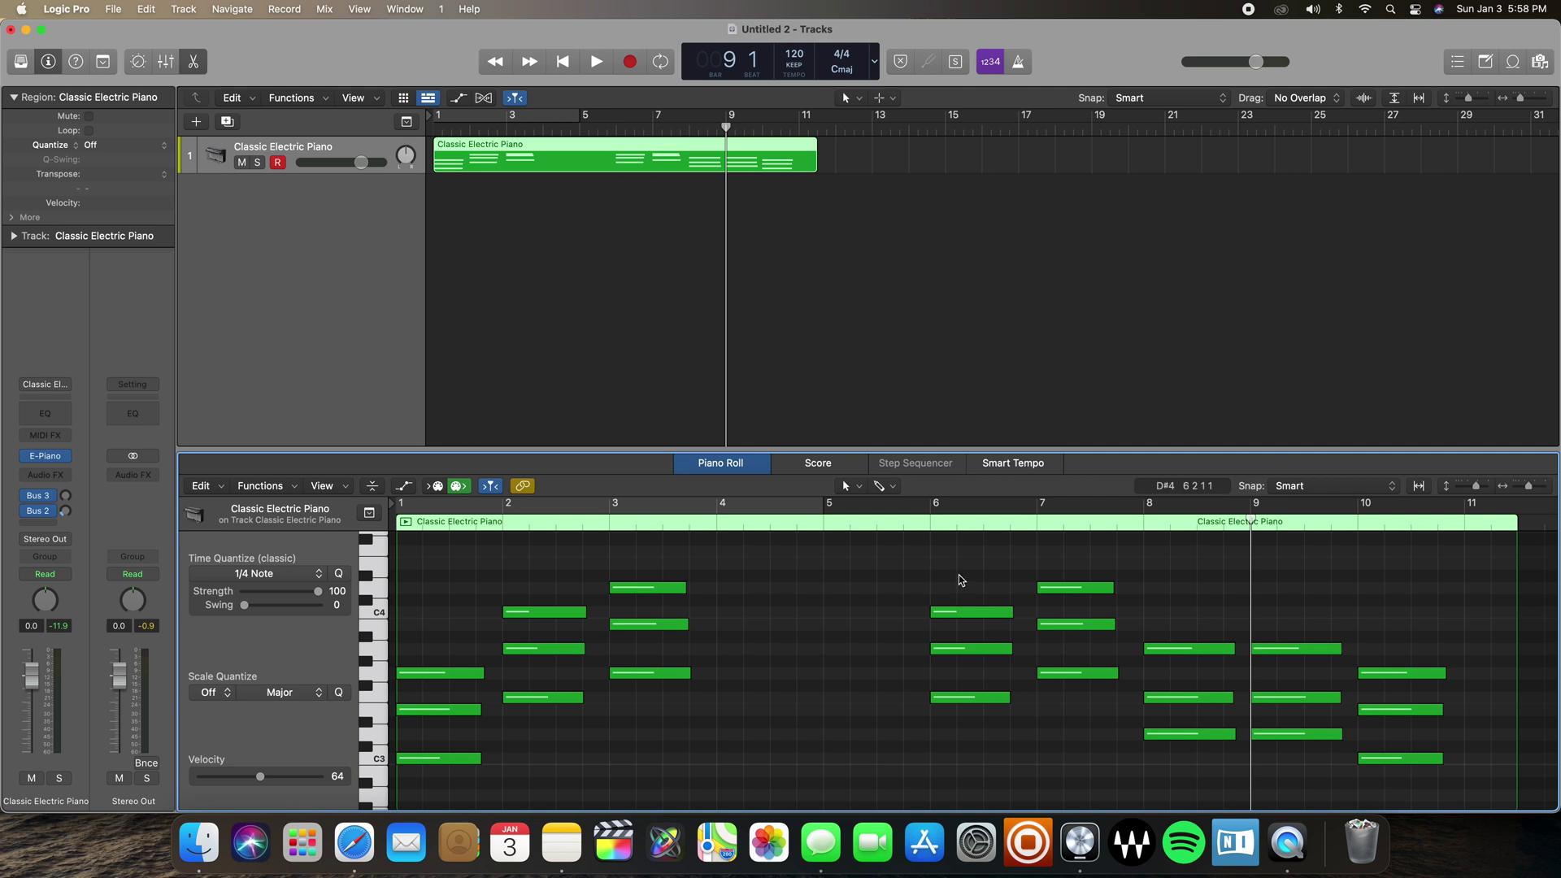
# - Select the three-note chord in bar 6 and invert the note selection
pyautogui.moveTo(959, 575); pyautogui.dragTo(988, 785)
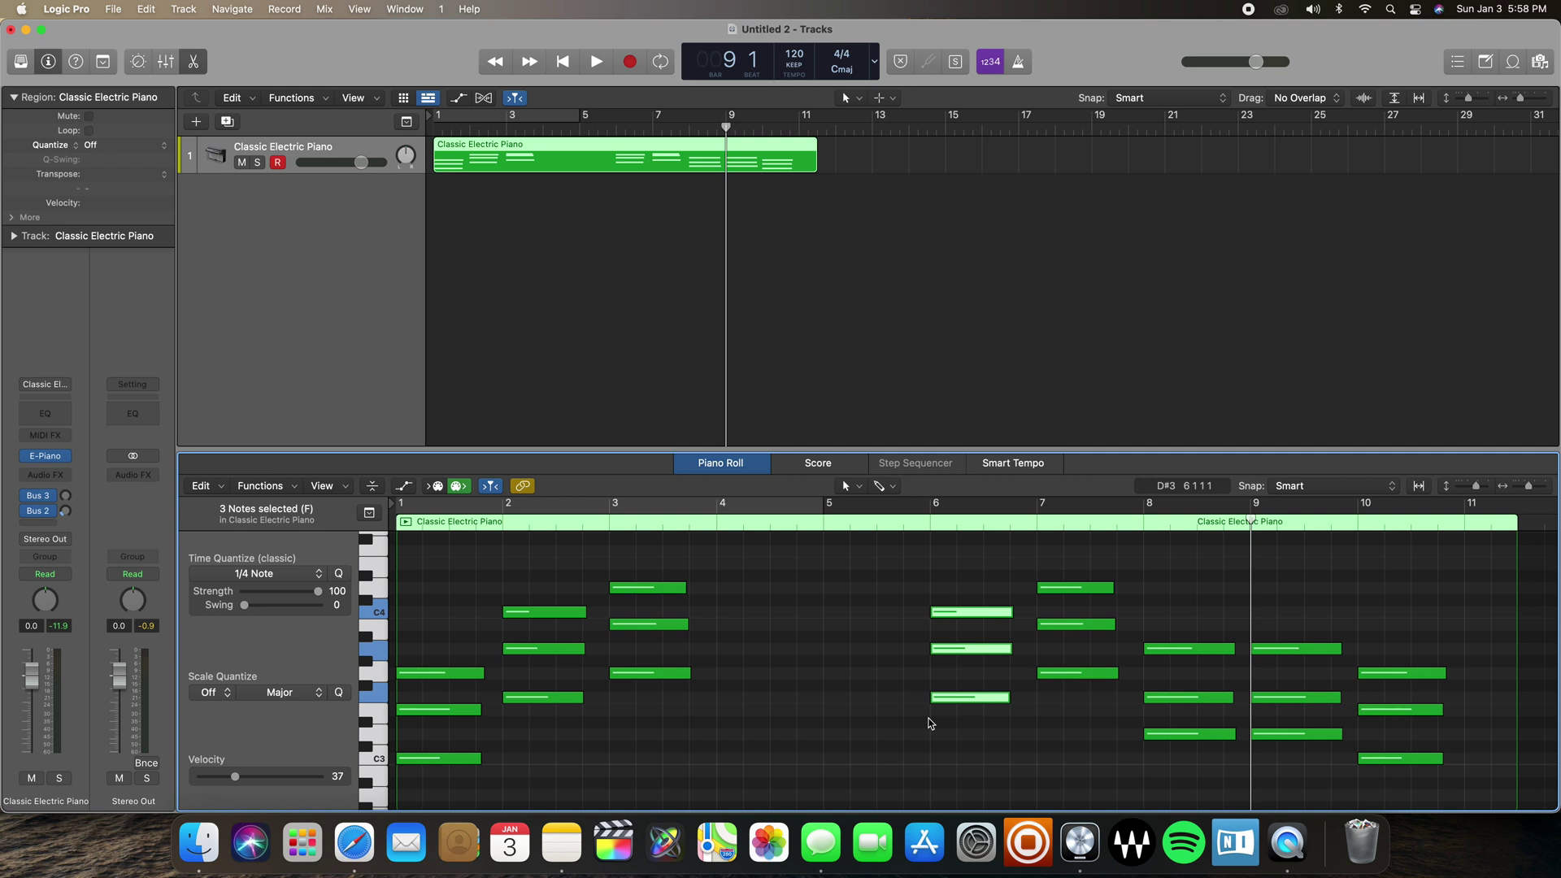
pyautogui.hotkey('shift', 'i')
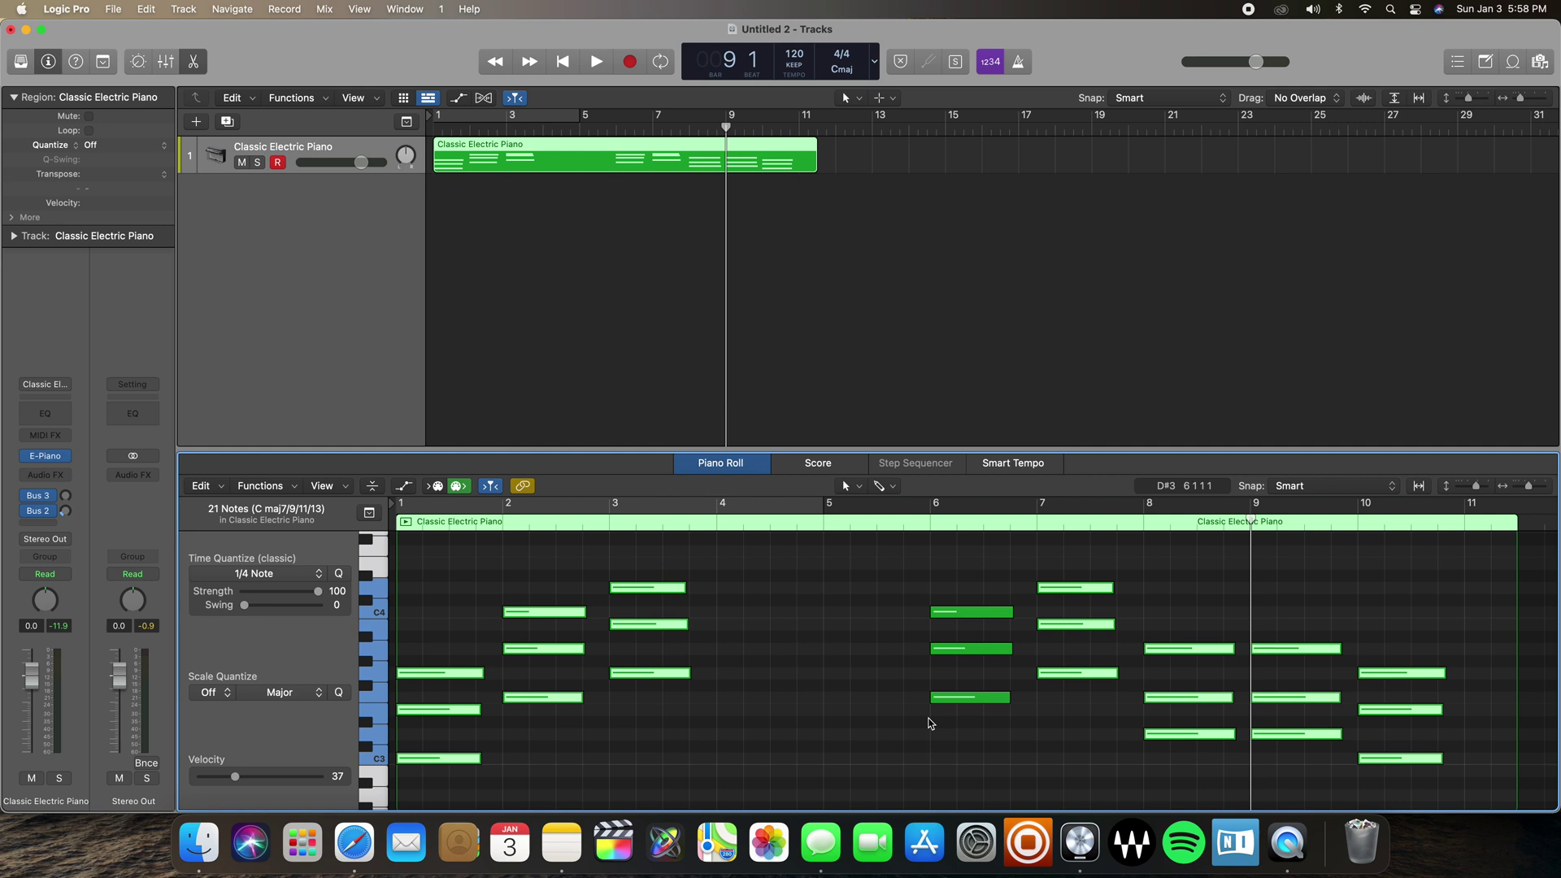
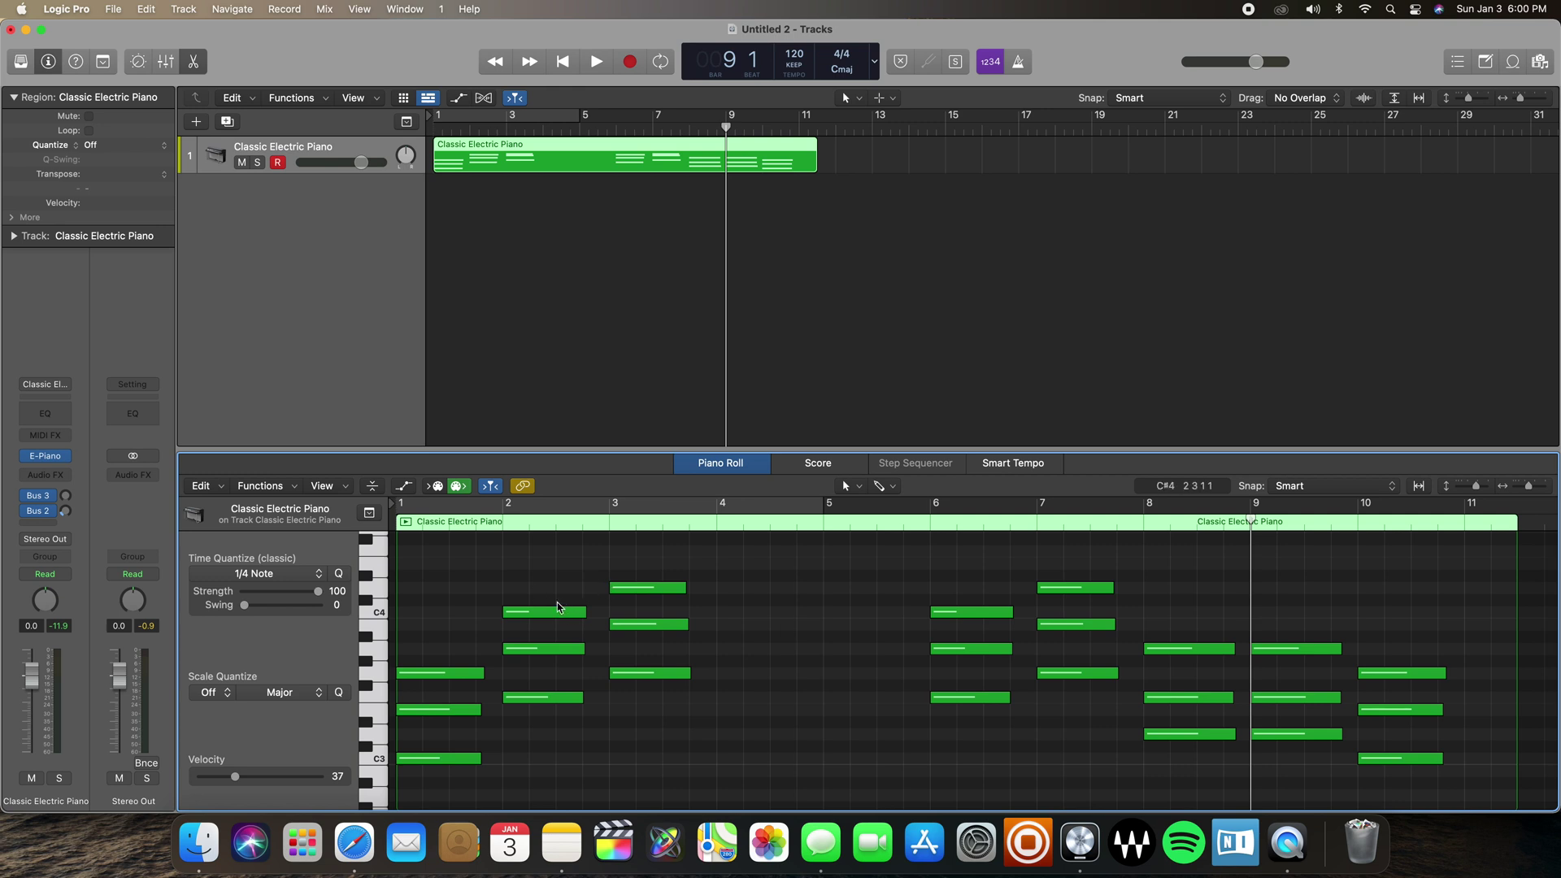
# - Check the individual notes of the bar 2 chord and raise their velocities together, setting the shared velocity value to 85
pyautogui.click(544, 697)
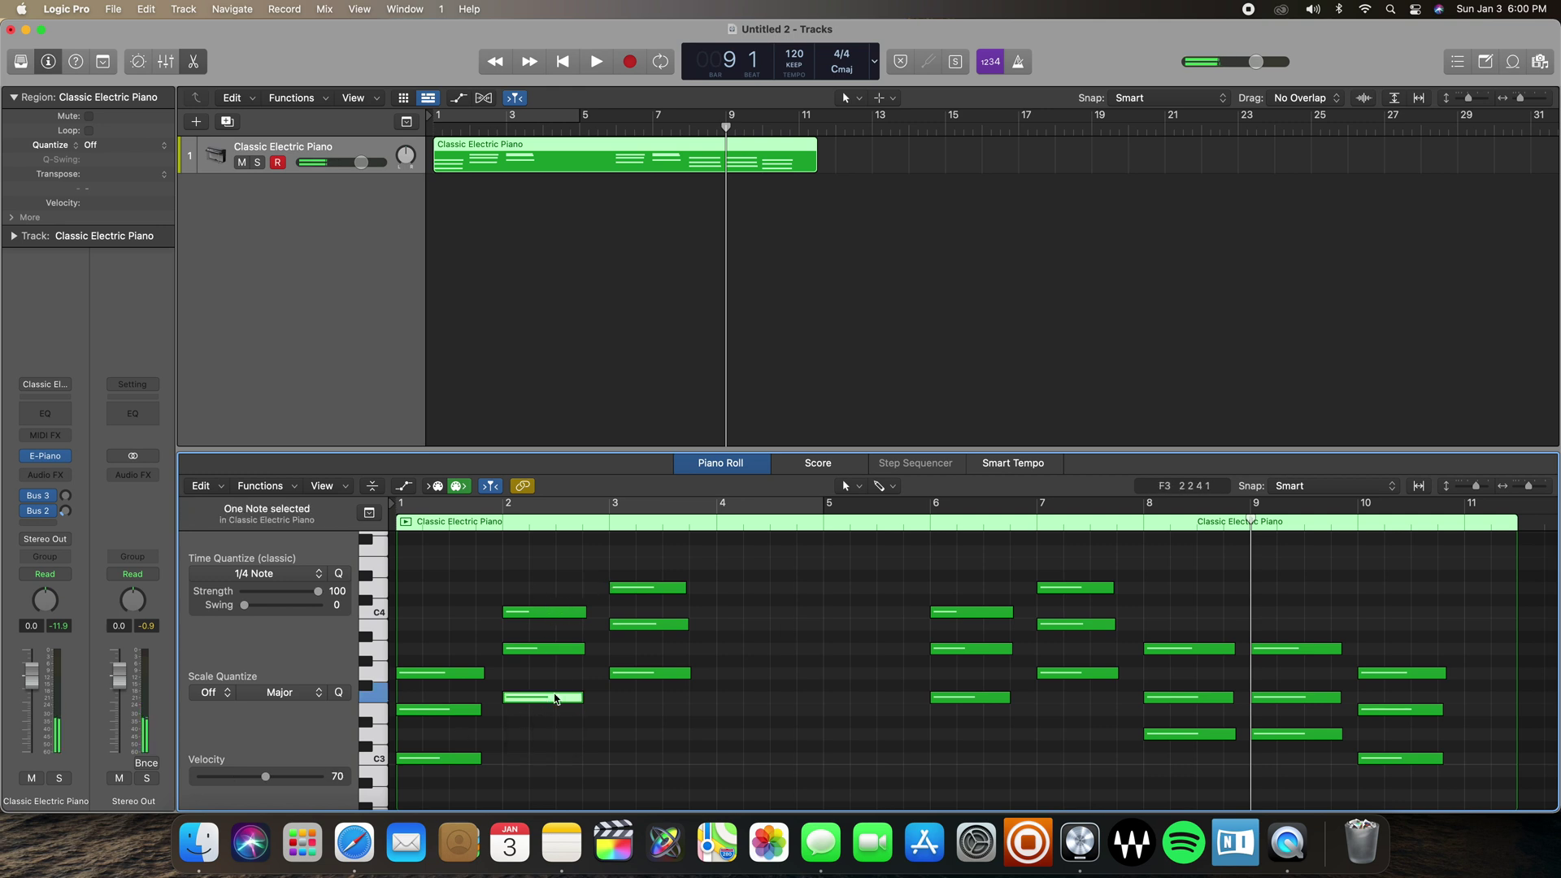
pyautogui.click(541, 651)
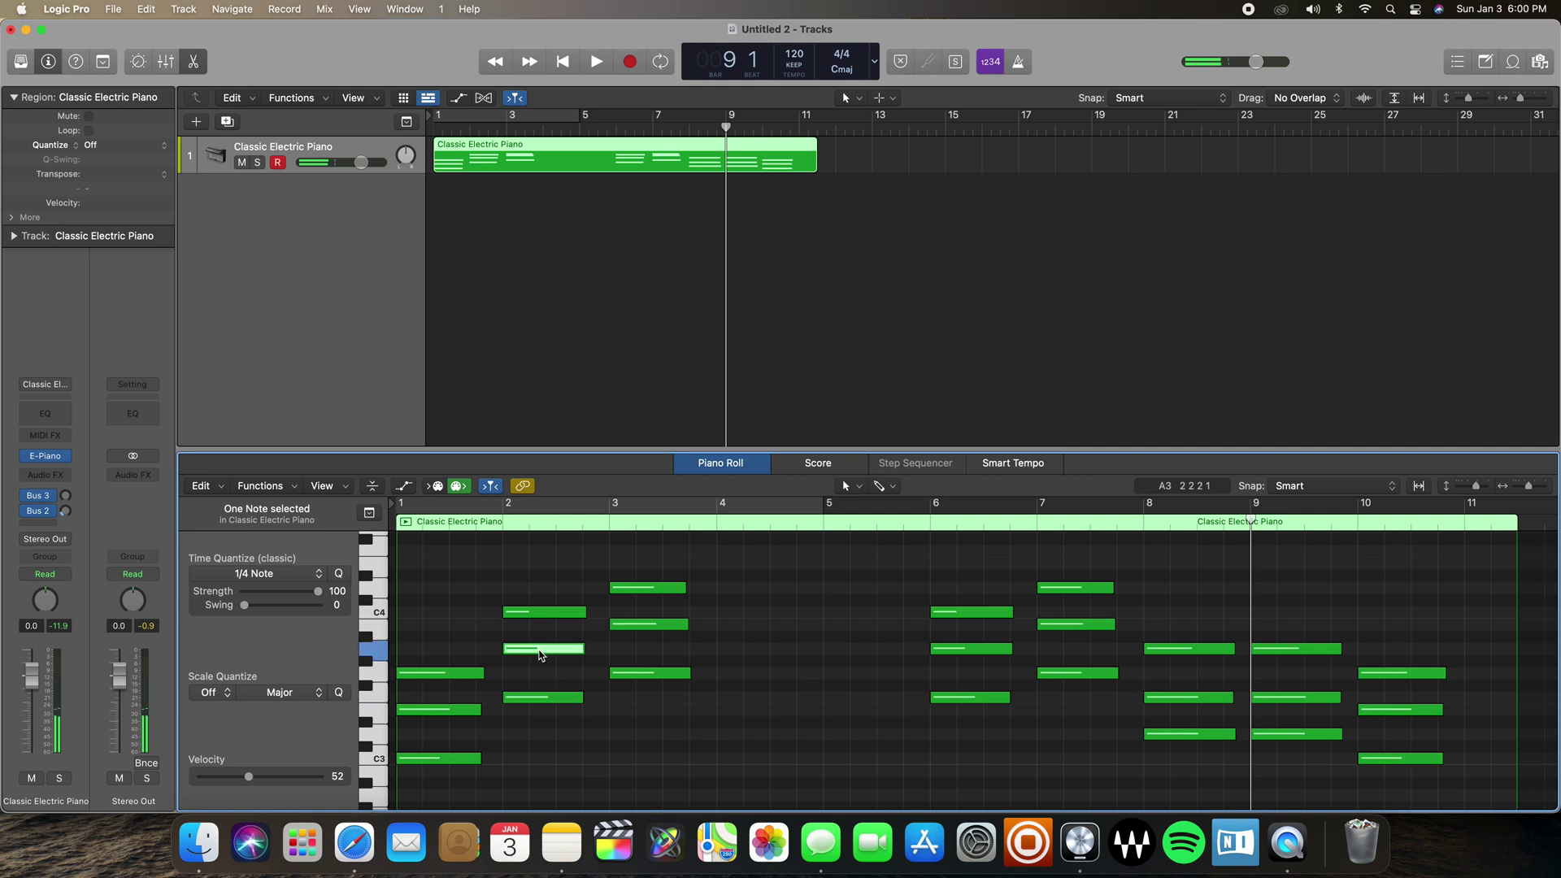
pyautogui.click(524, 613)
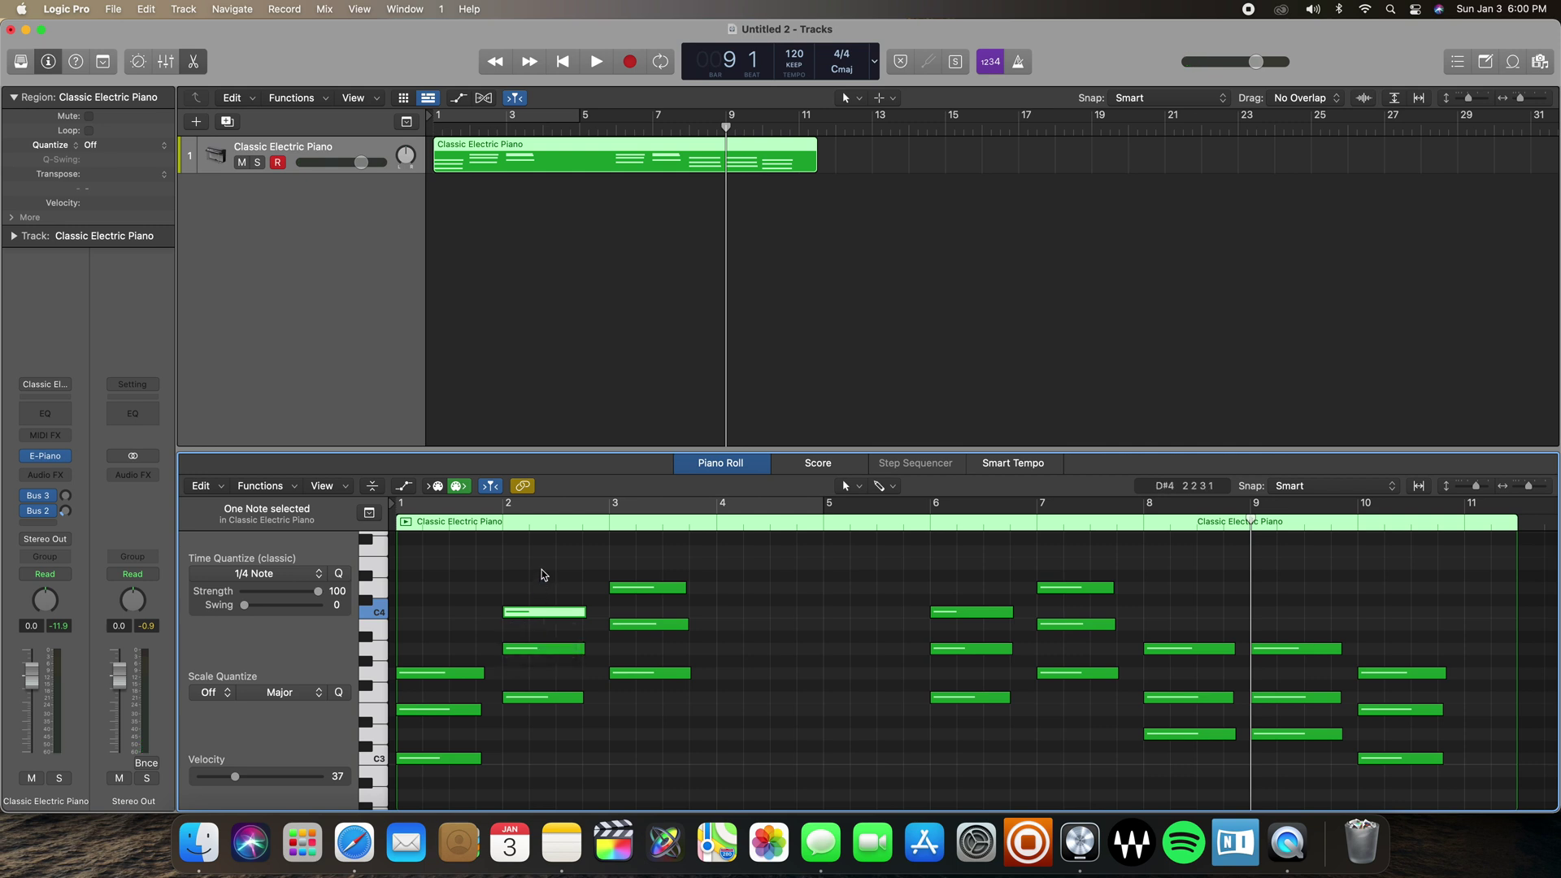
pyautogui.moveTo(541, 569); pyautogui.dragTo(567, 739)
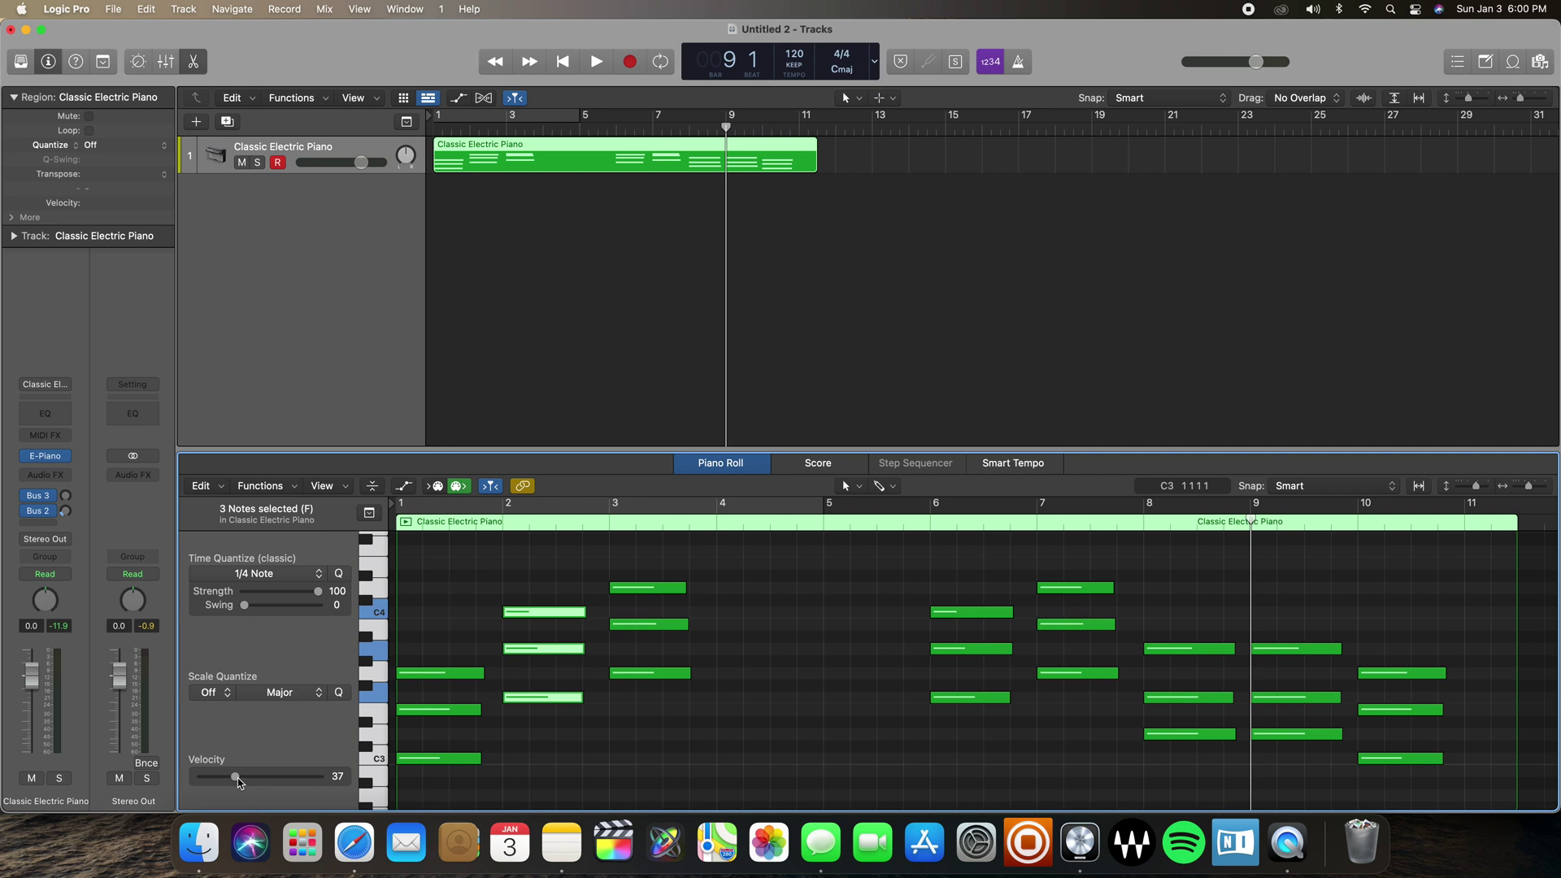
pyautogui.moveTo(237, 777); pyautogui.dragTo(284, 779)
pyautogui.click(532, 717)
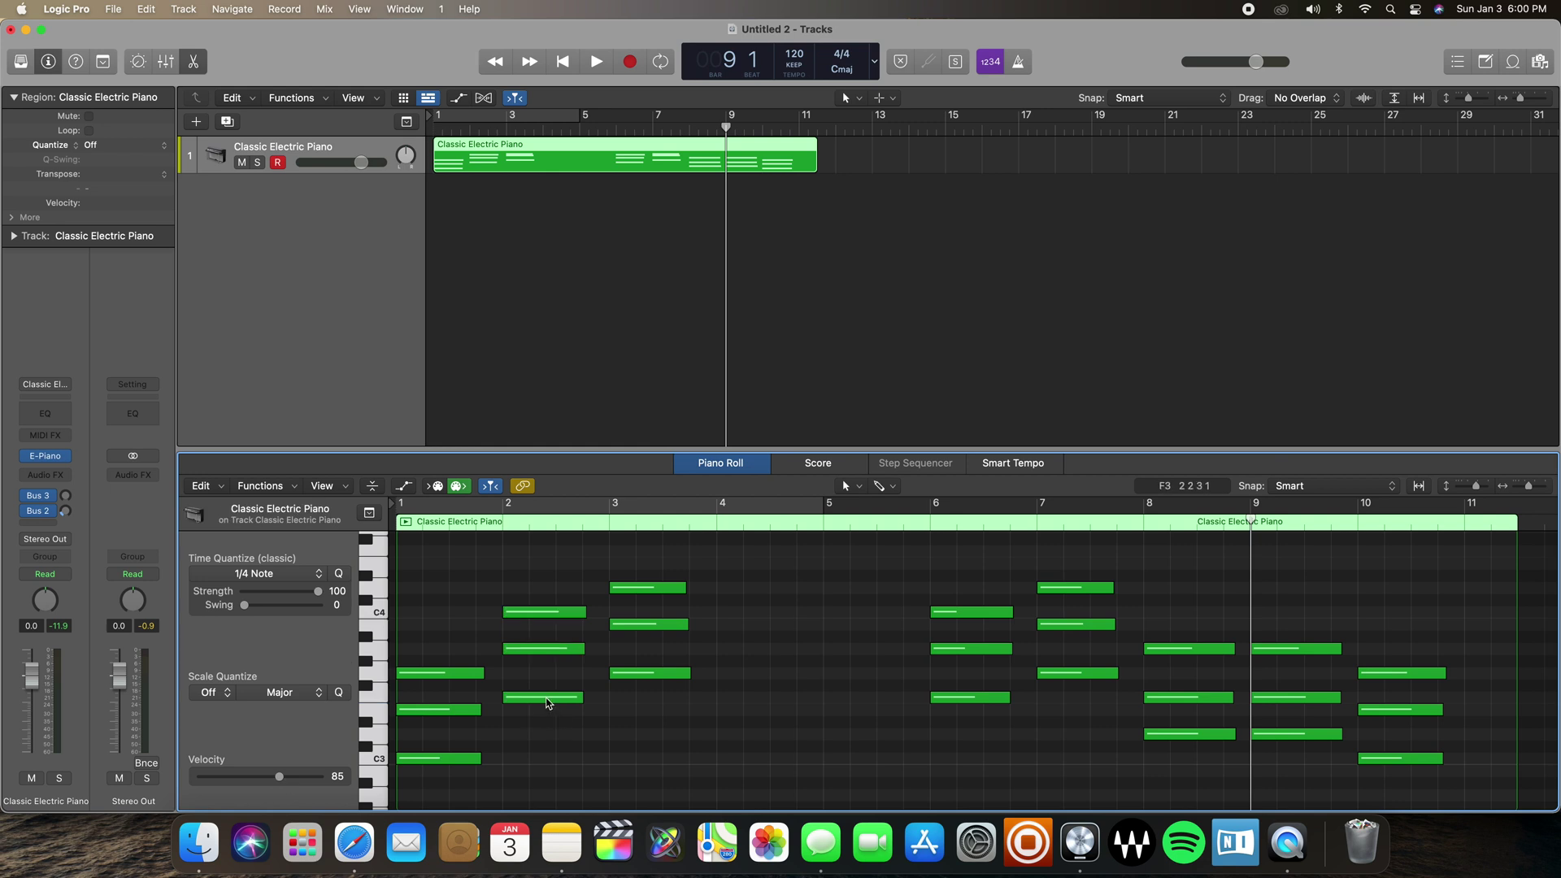
# - Inspect the velocity of each note in the bar 2 chord, from F3 through A3 to C4
pyautogui.click(546, 699)
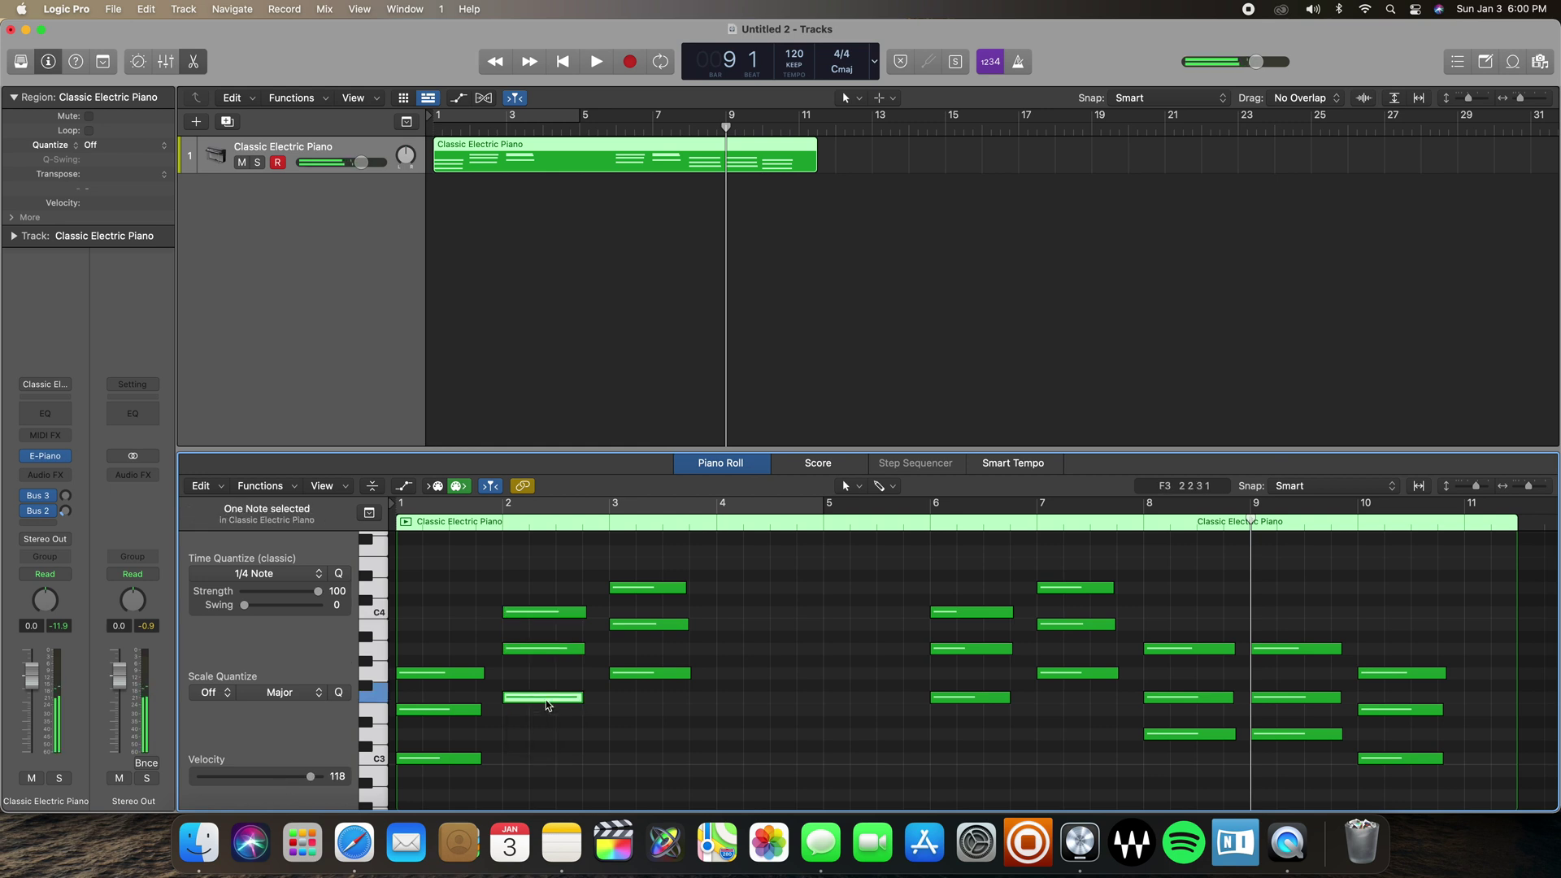
pyautogui.click(538, 648)
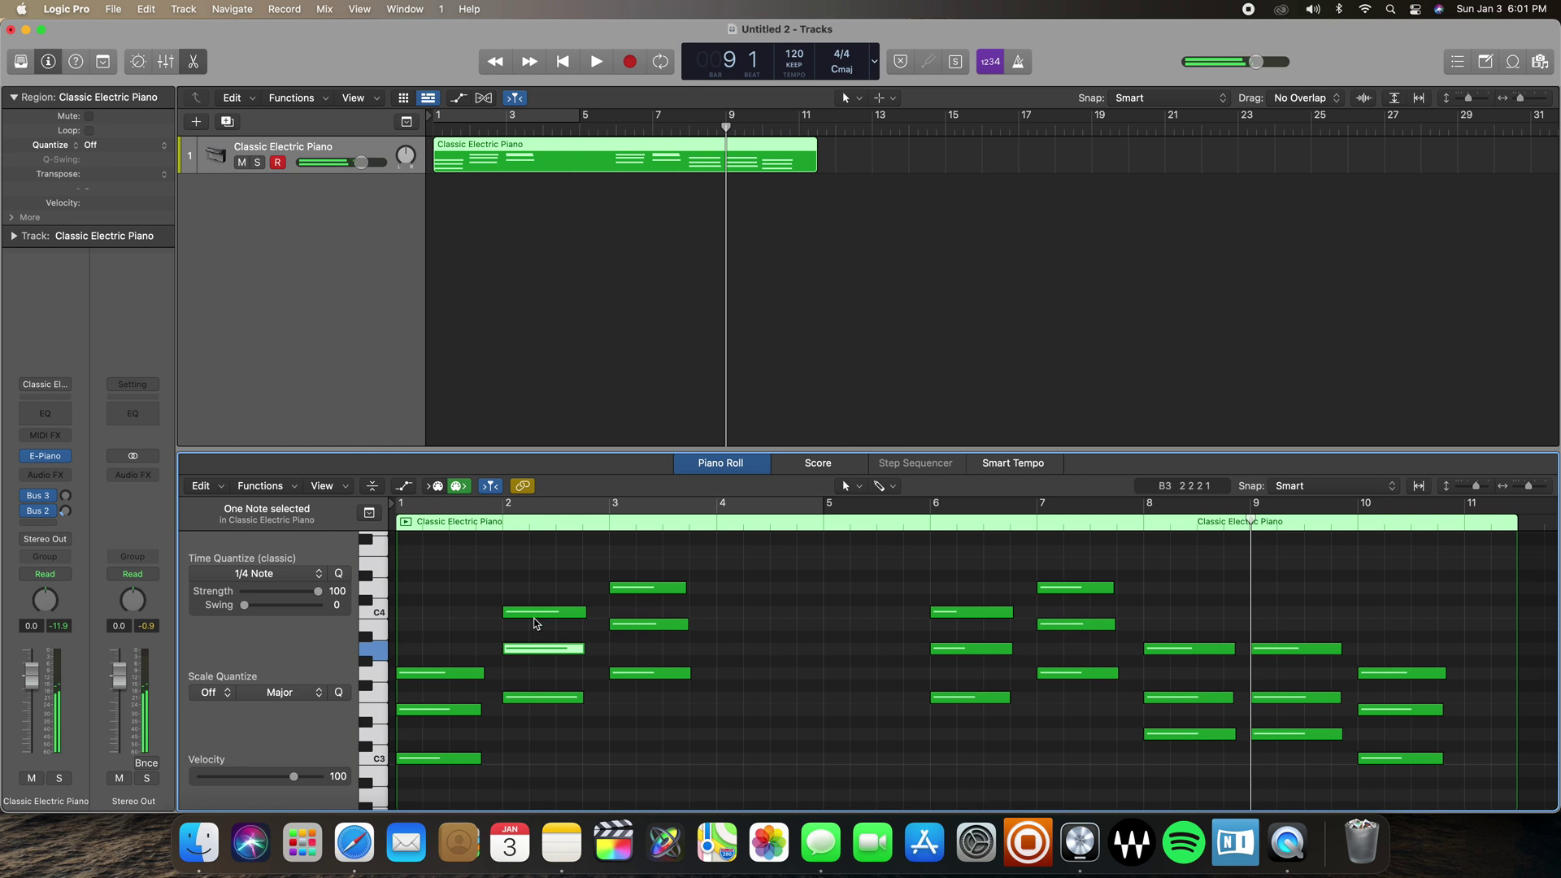
pyautogui.click(534, 611)
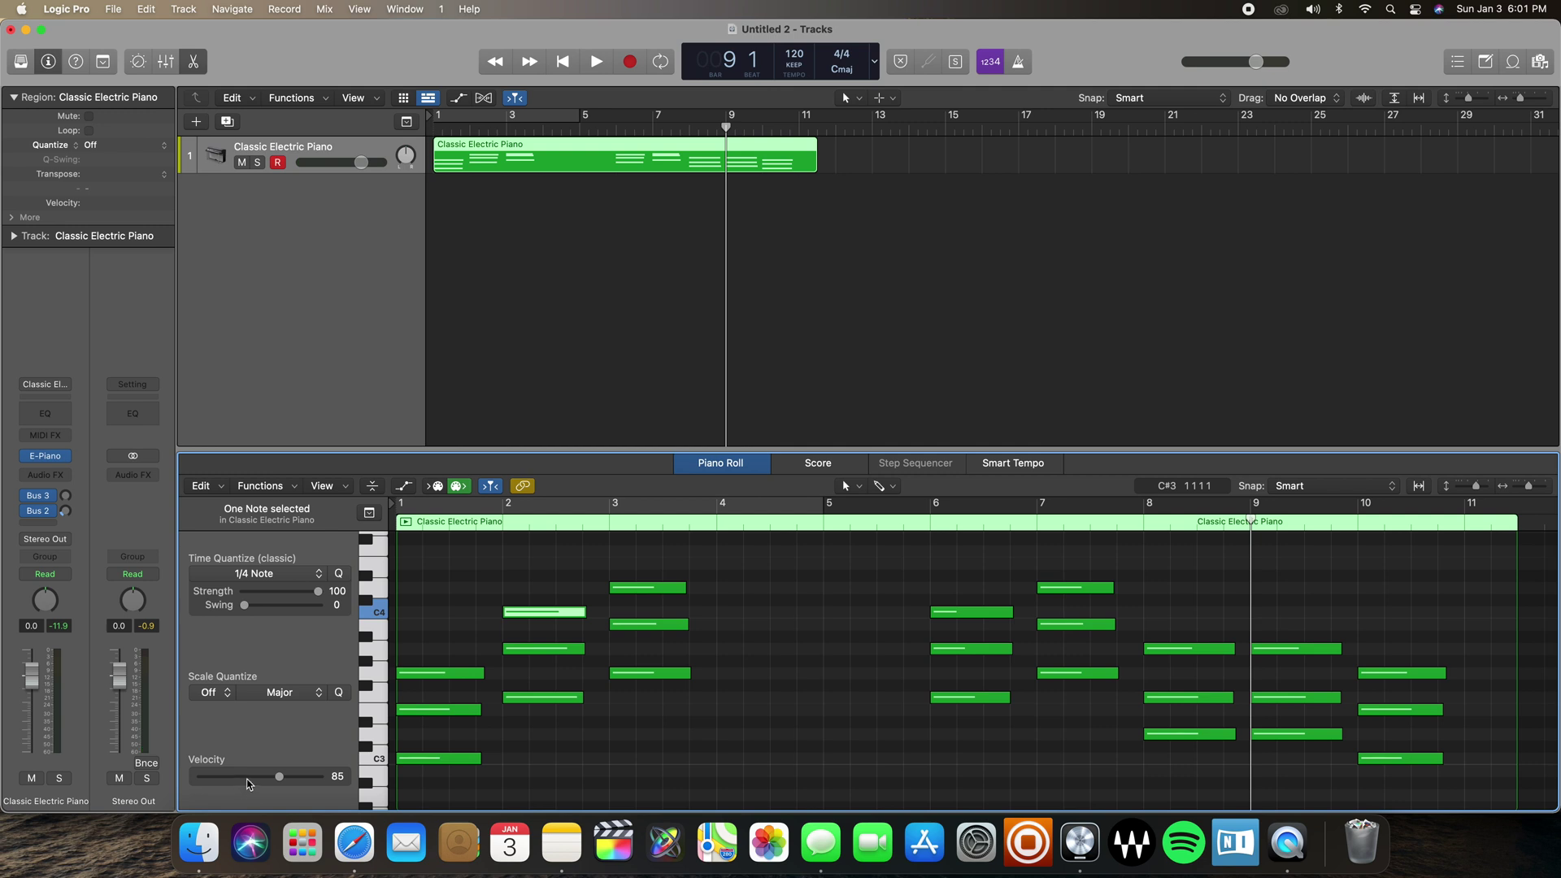
pyautogui.click(574, 747)
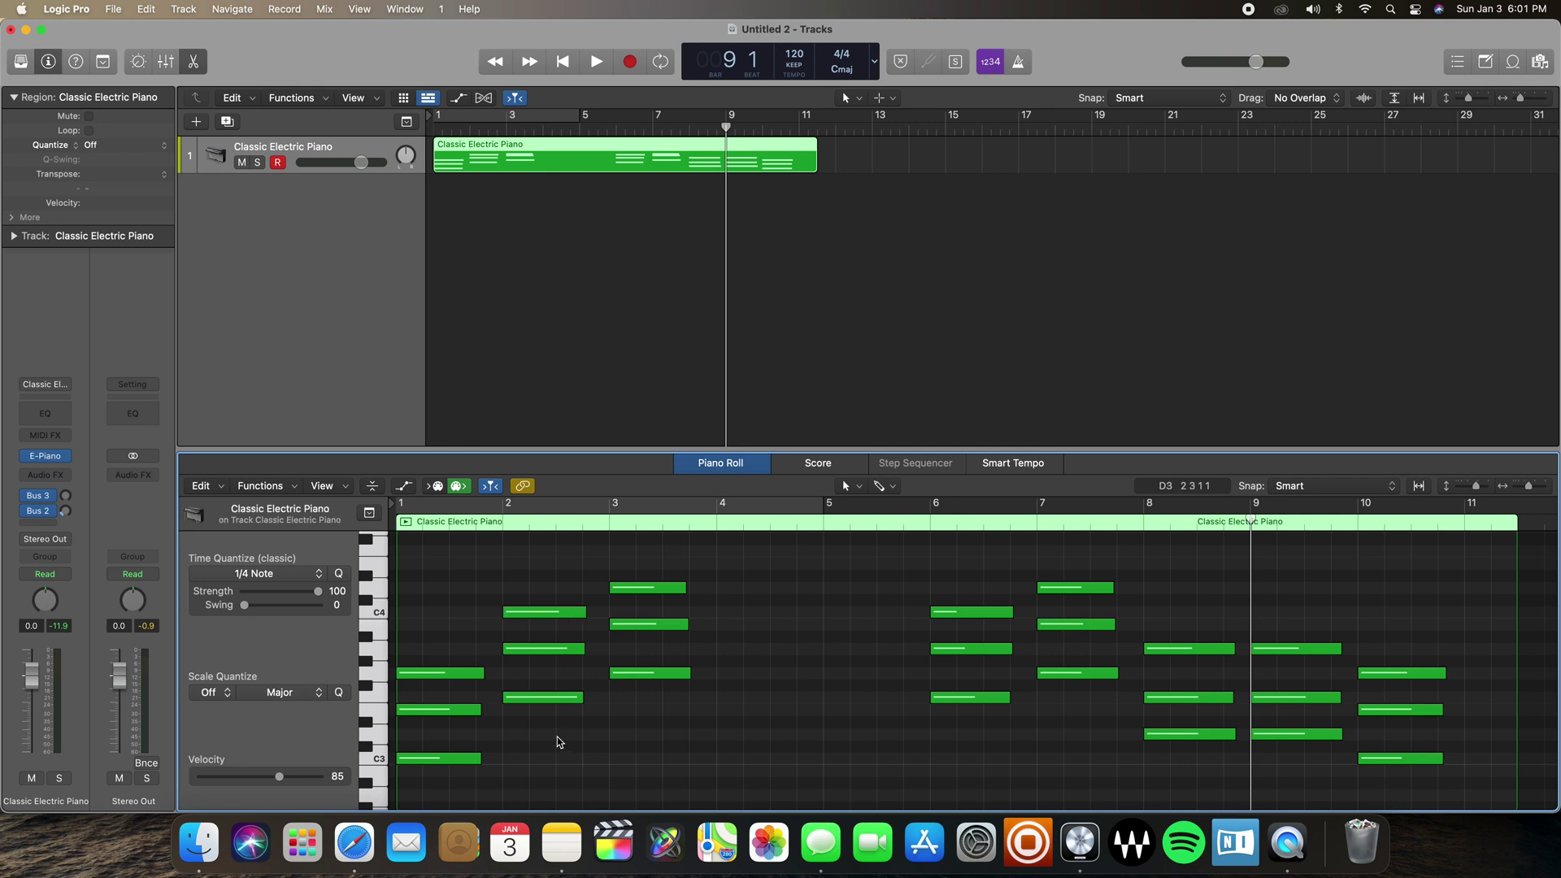
# - Lower the velocity of the three bar 2 chord notes together to 55, and check each note individually
pyautogui.moveTo(559, 742); pyautogui.dragTo(534, 592)
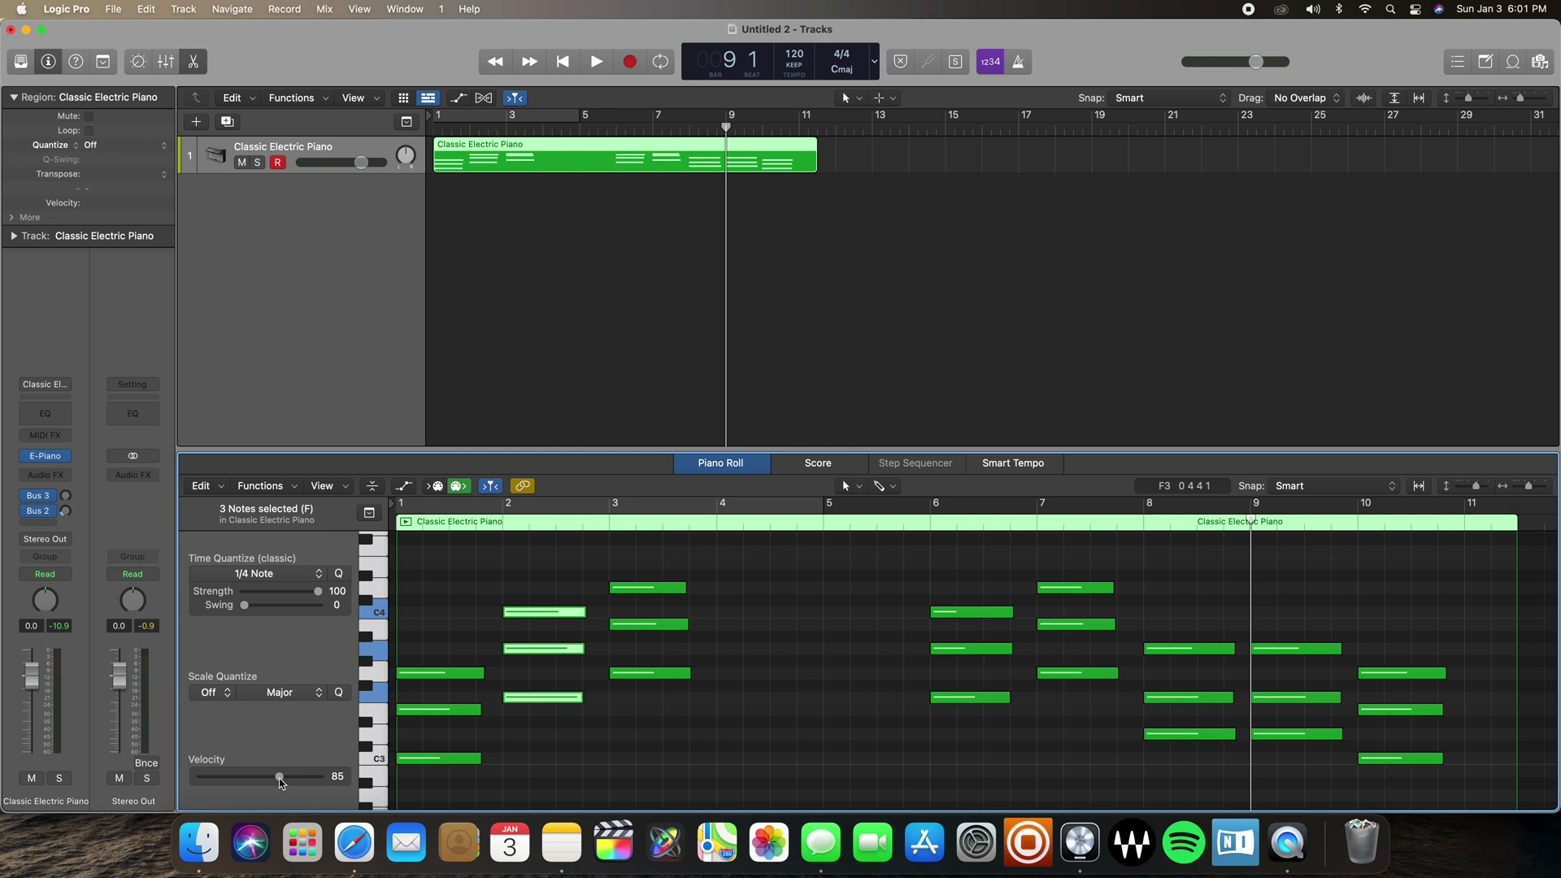
pyautogui.moveTo(276, 778); pyautogui.dragTo(252, 776)
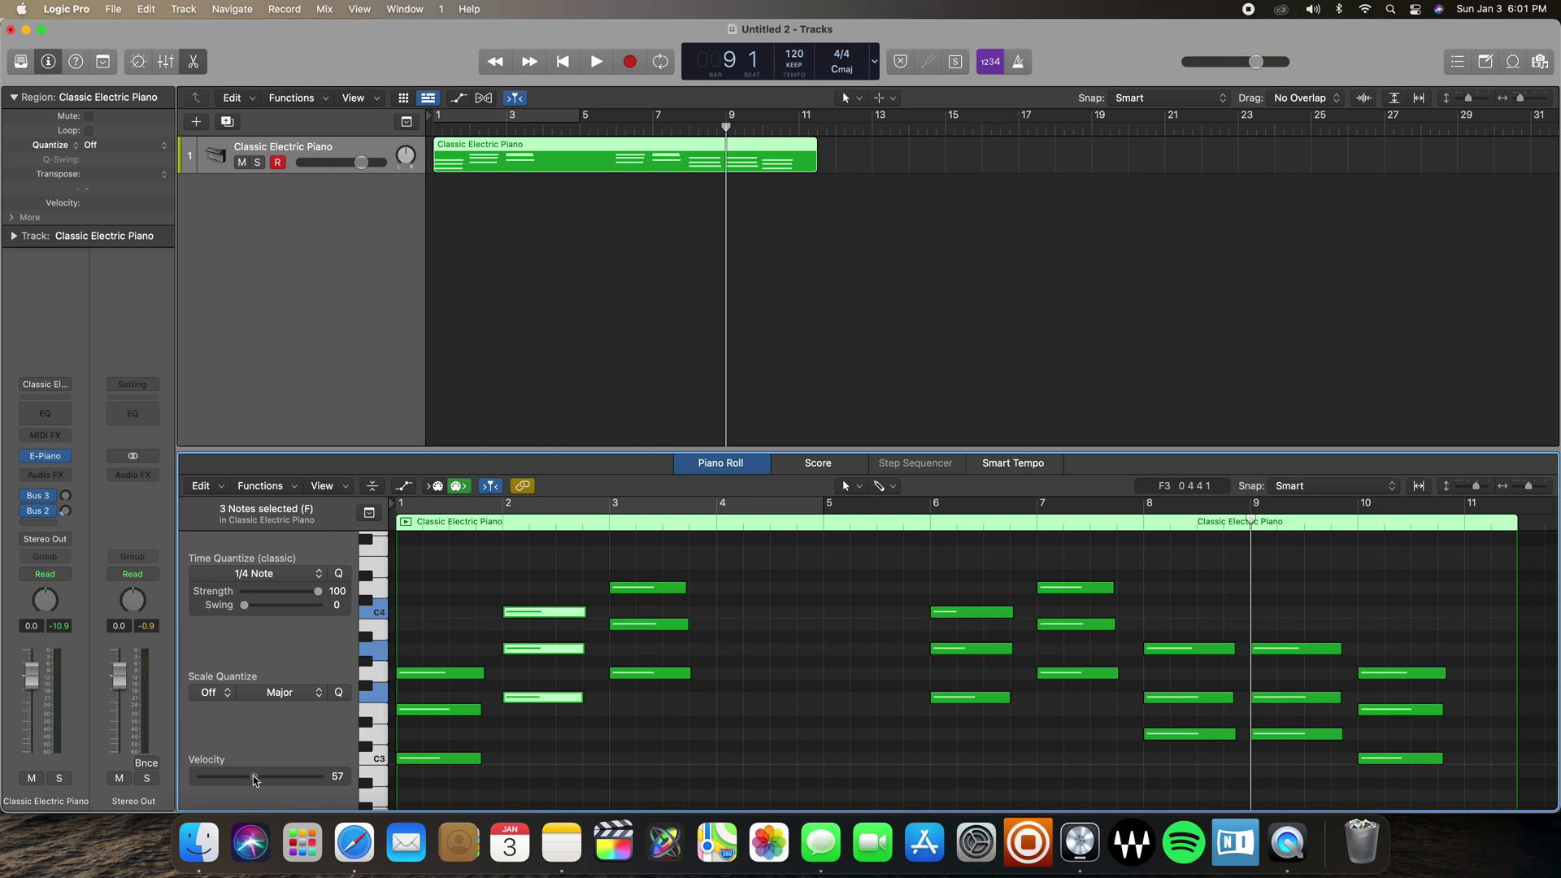
pyautogui.click(548, 698)
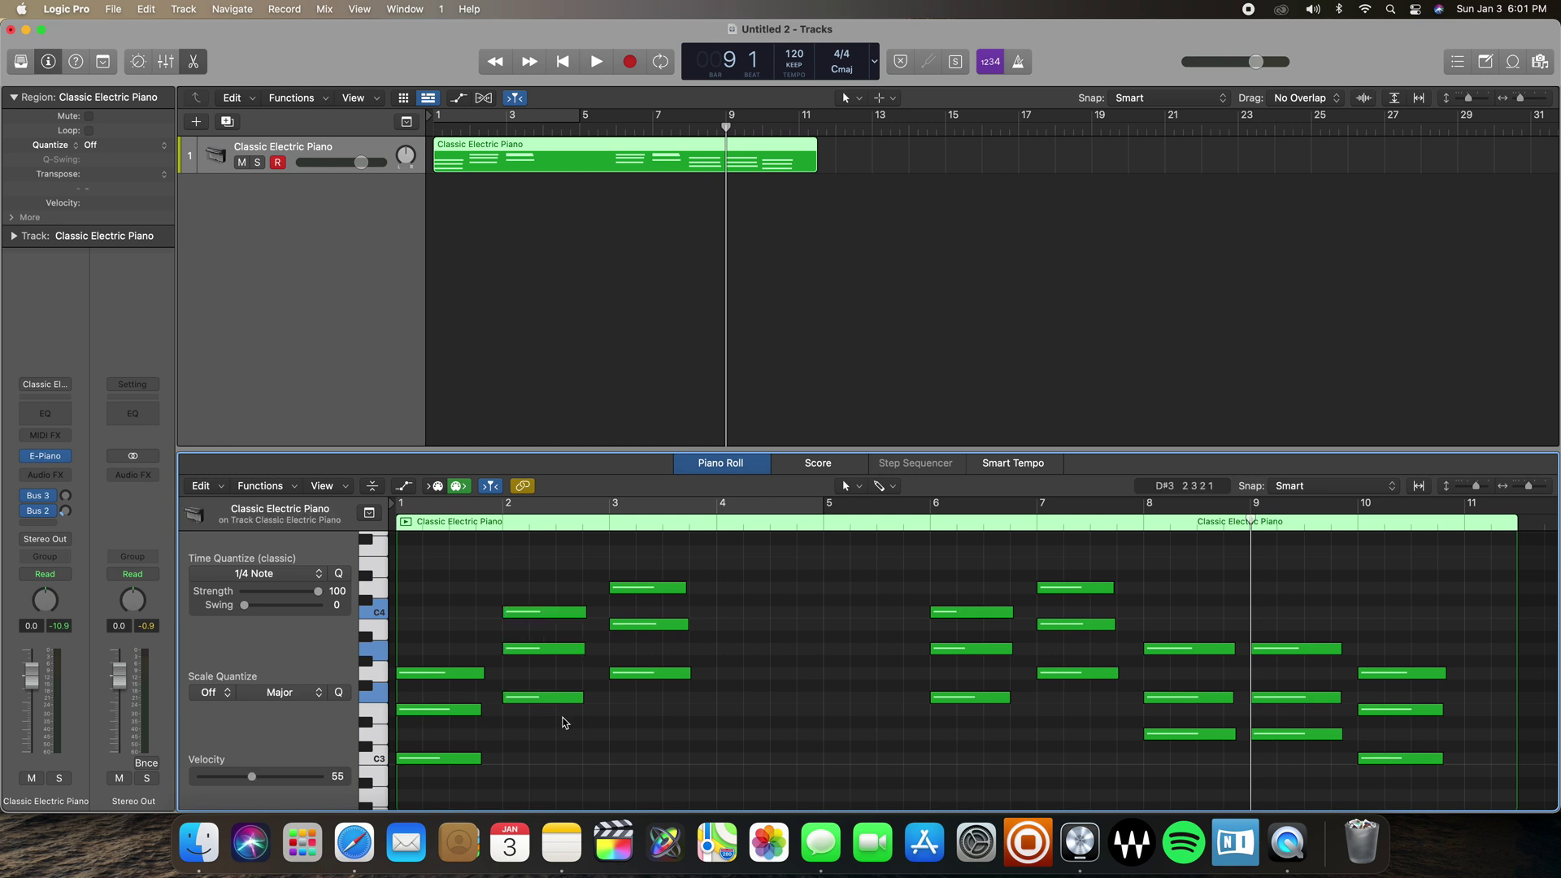
pyautogui.click(529, 651)
pyautogui.click(525, 615)
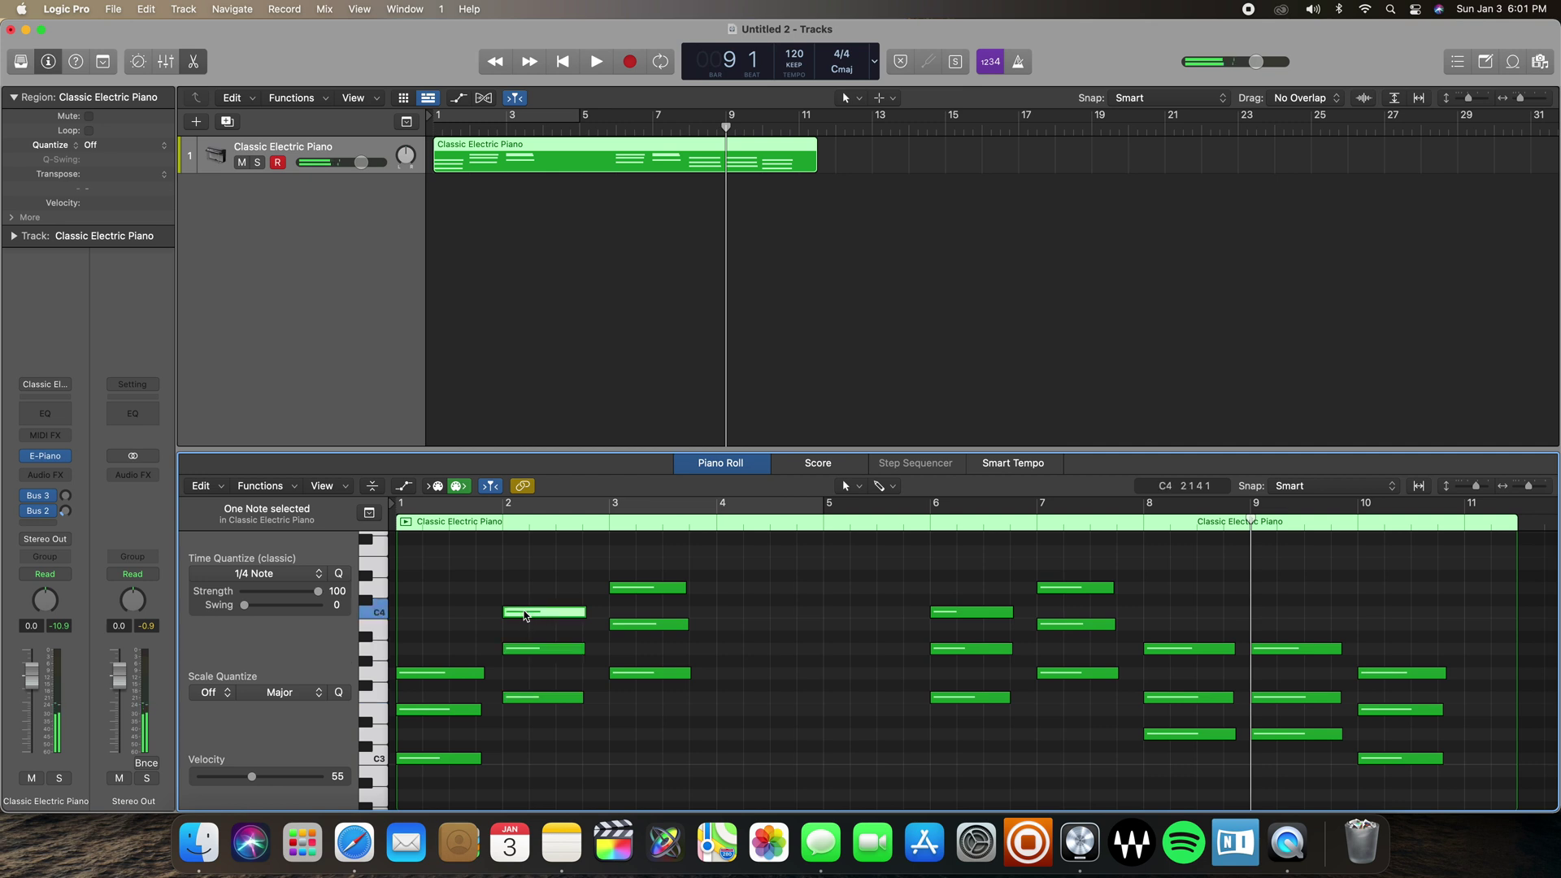
pyautogui.click(578, 754)
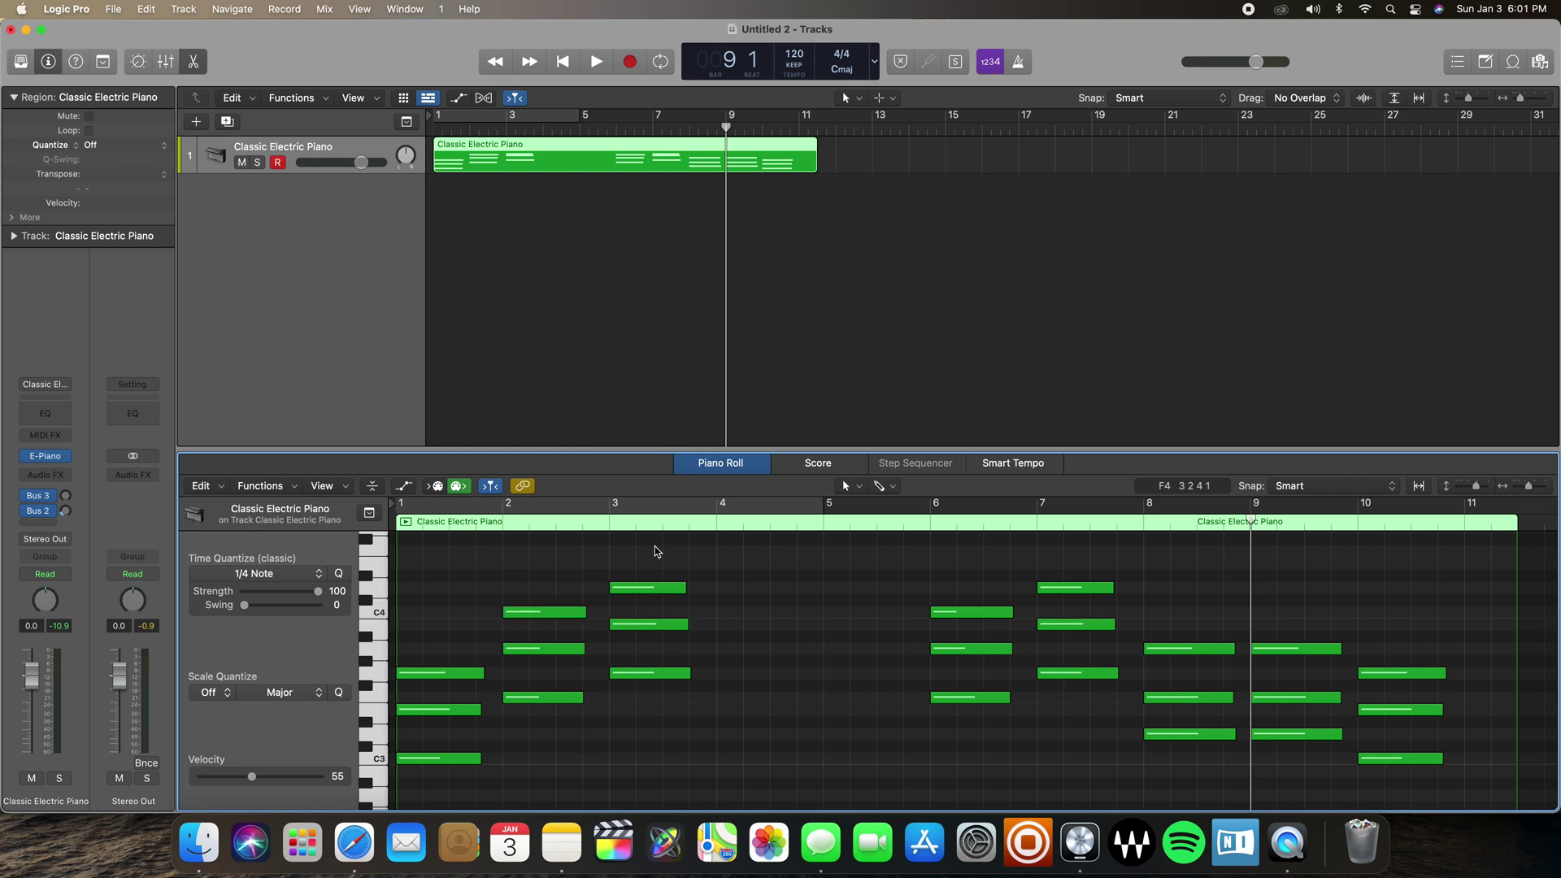
# - Stretch the bar 3 chord notes to differing lengths, and make all three end together about halfway through bar 5
pyautogui.moveTo(684, 587); pyautogui.dragTo(775, 592)
pyautogui.moveTo(687, 623); pyautogui.dragTo(848, 672)
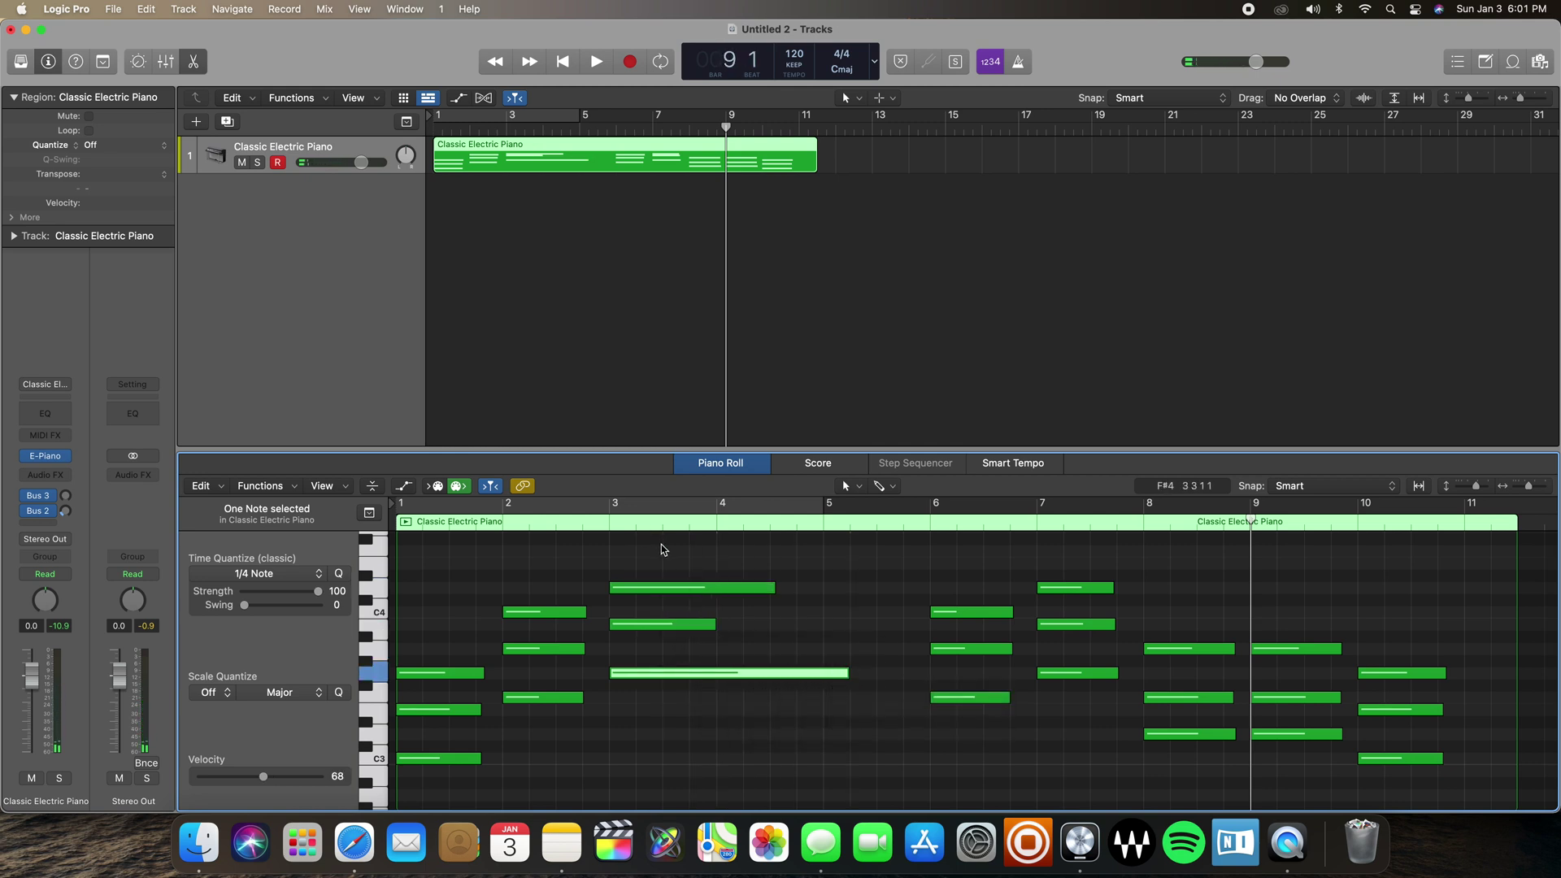
pyautogui.moveTo(663, 550); pyautogui.dragTo(797, 652)
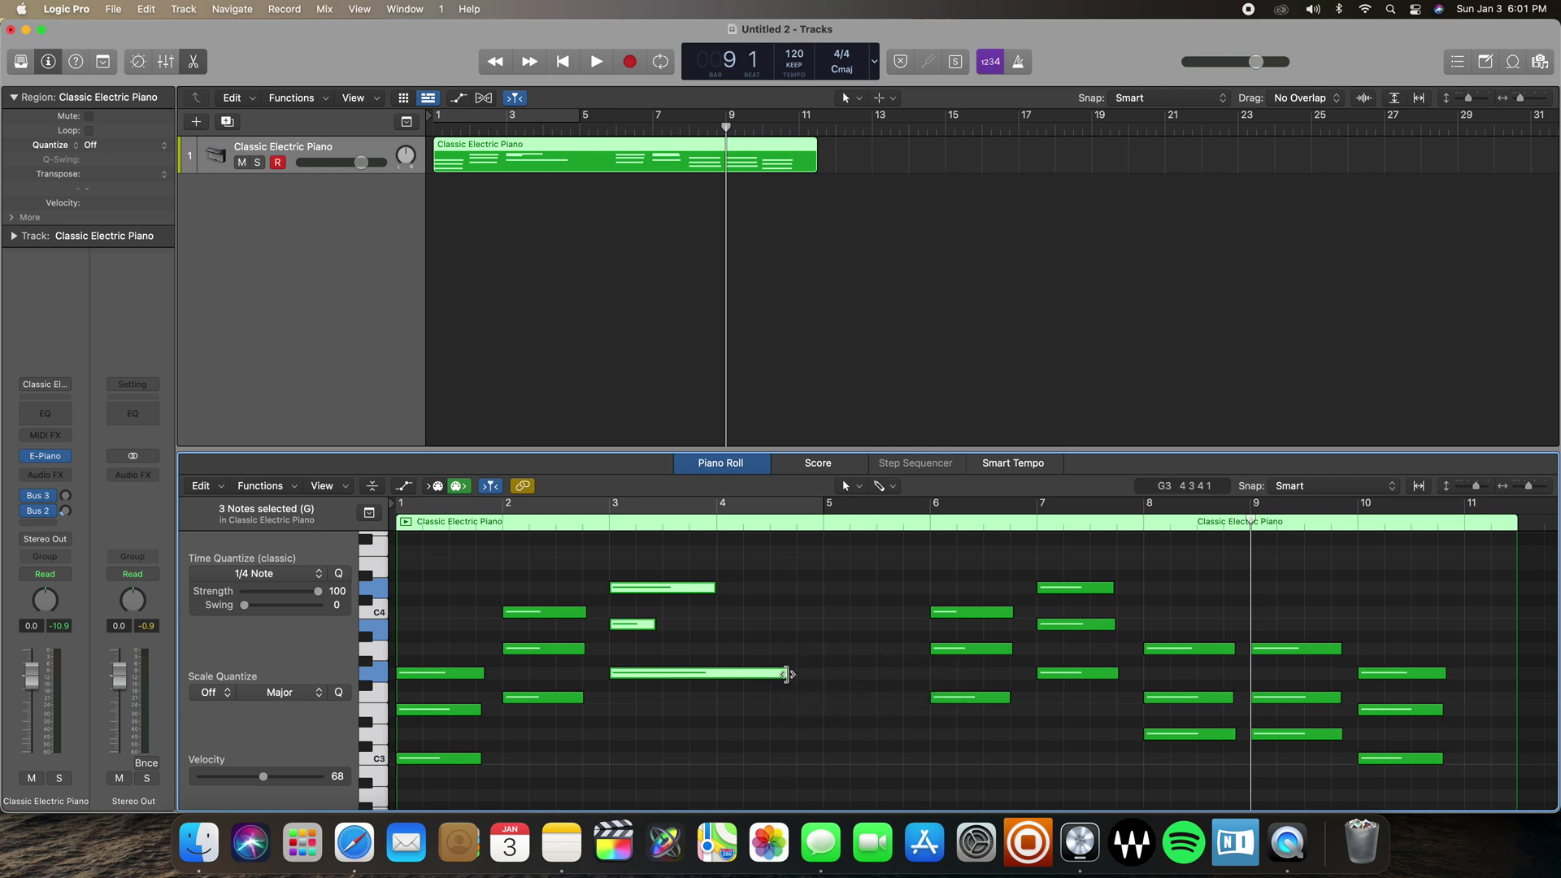
pyautogui.moveTo(786, 673); pyautogui.dragTo(873, 671)
pyautogui.click(642, 739)
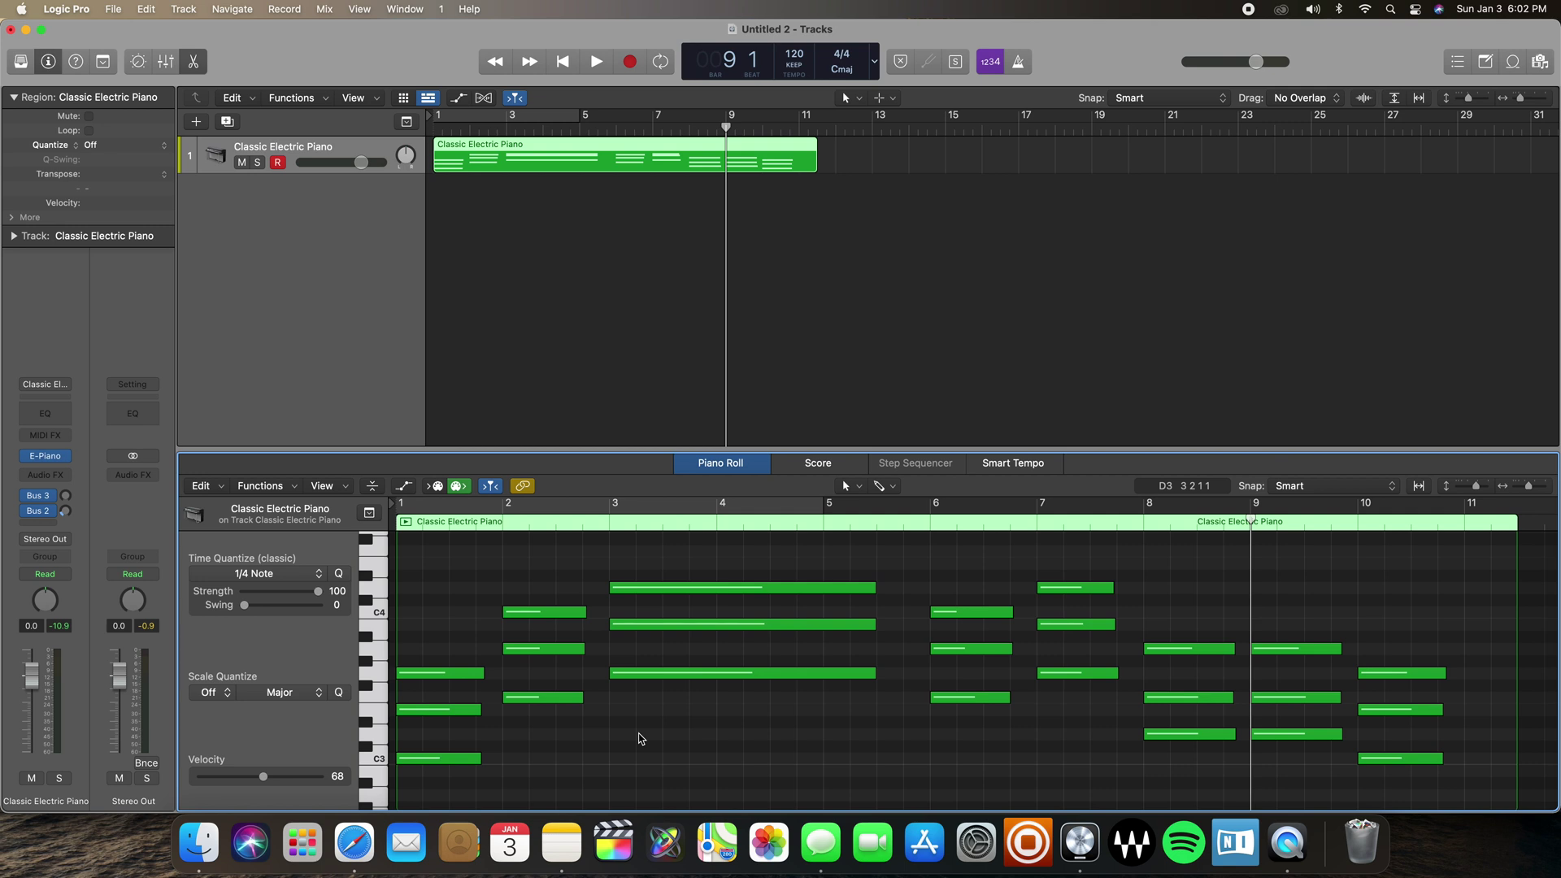
# - Enlarge the Piano Roll editor and reduce its vertical zoom to show more octaves around the bar 6 chord
pyautogui.moveTo(941, 755); pyautogui.dragTo(966, 576)
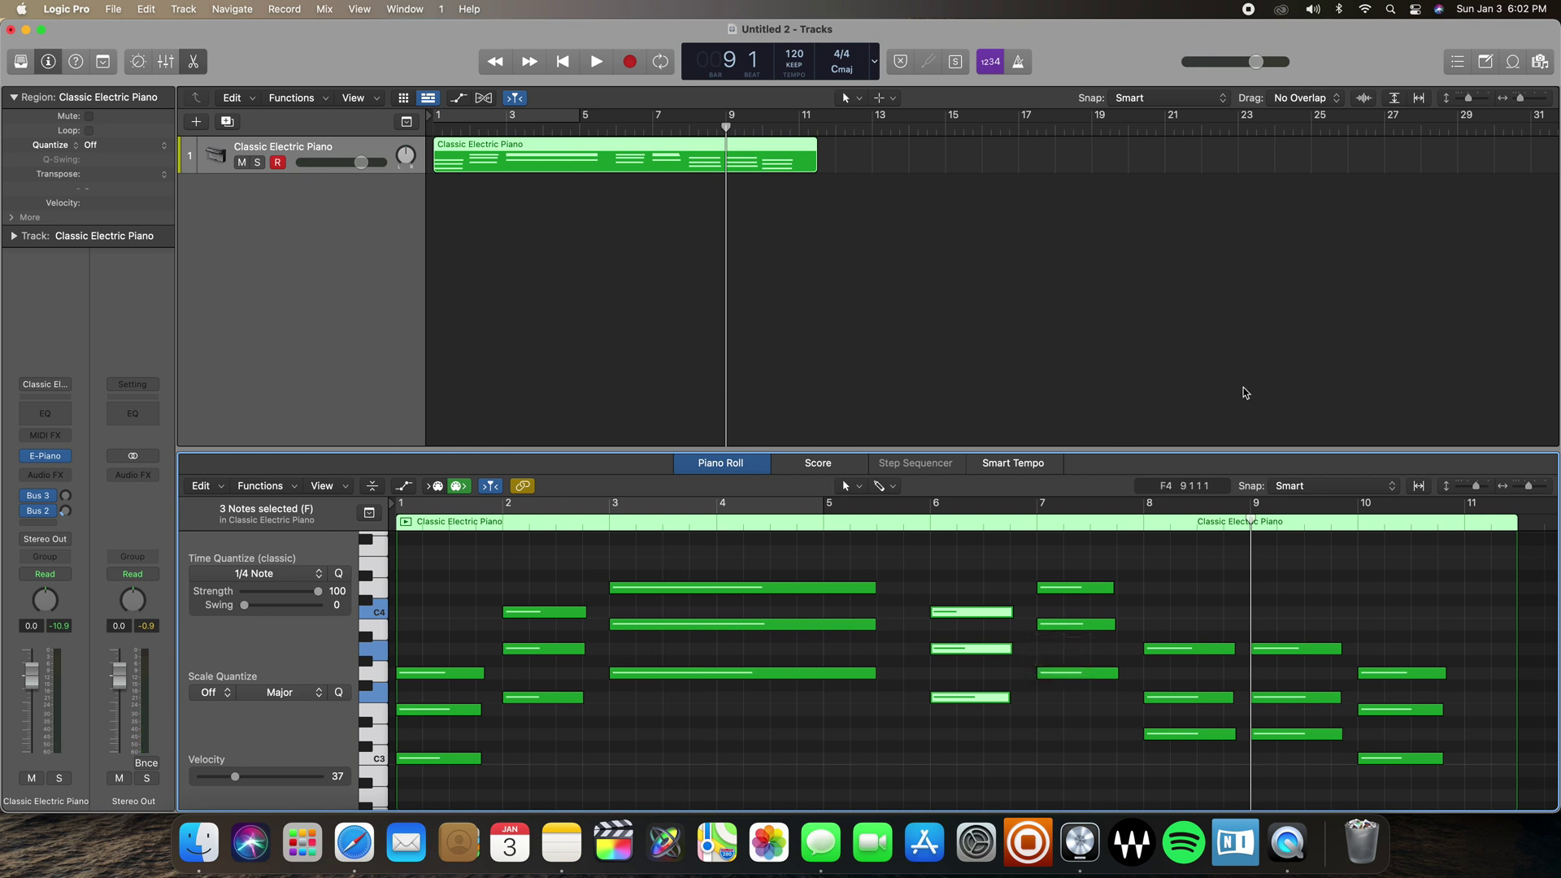
pyautogui.moveTo(1138, 450); pyautogui.dragTo(1110, 175)
pyautogui.scroll(10, 1099, 483)
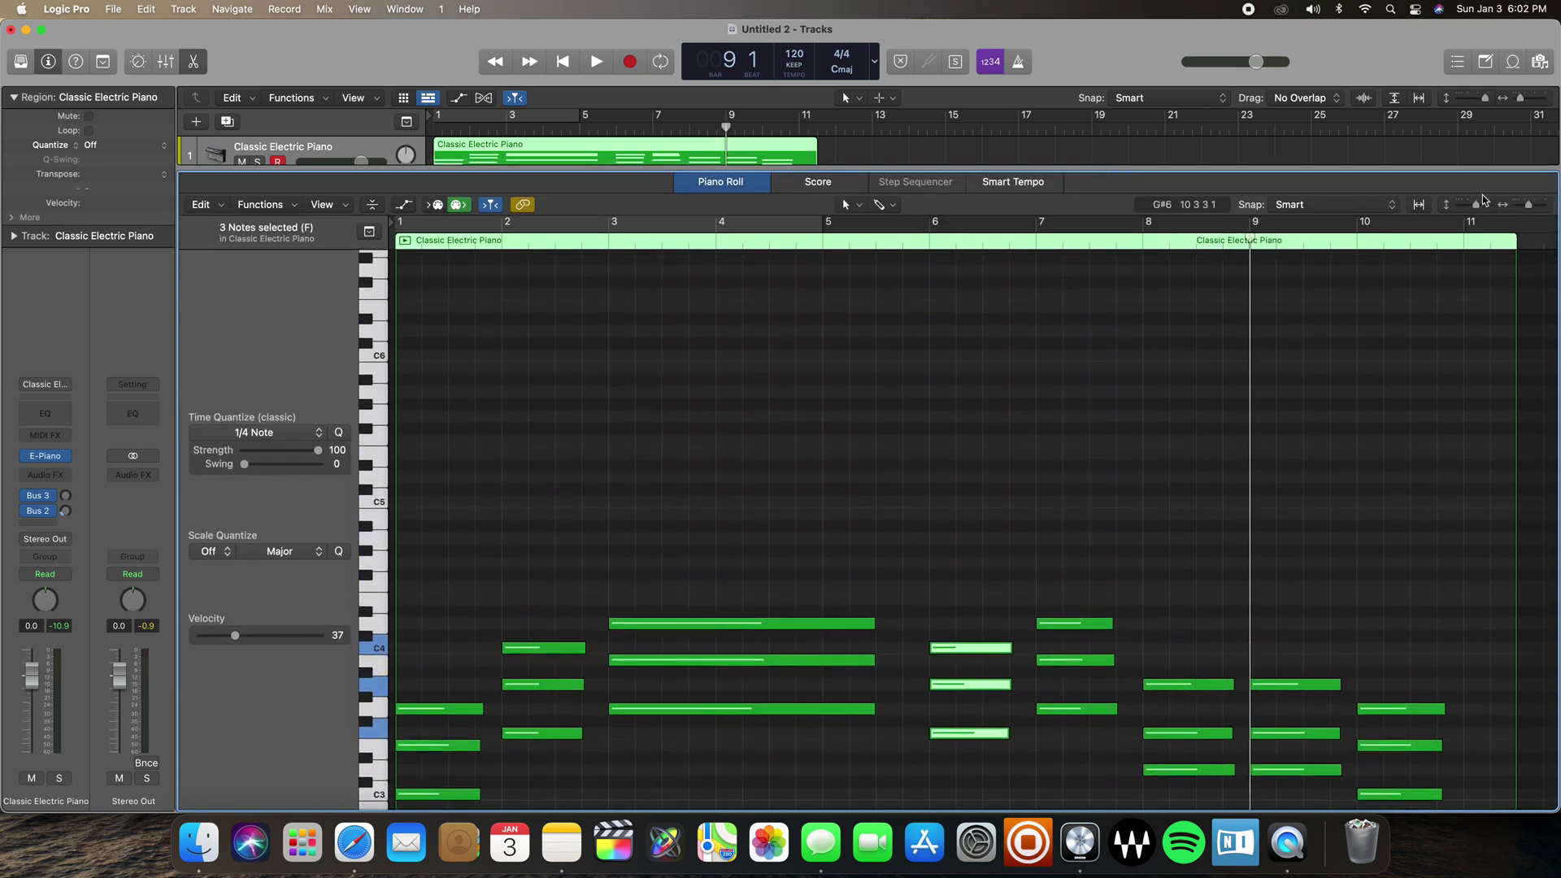
pyautogui.moveTo(1479, 208); pyautogui.dragTo(1475, 209)
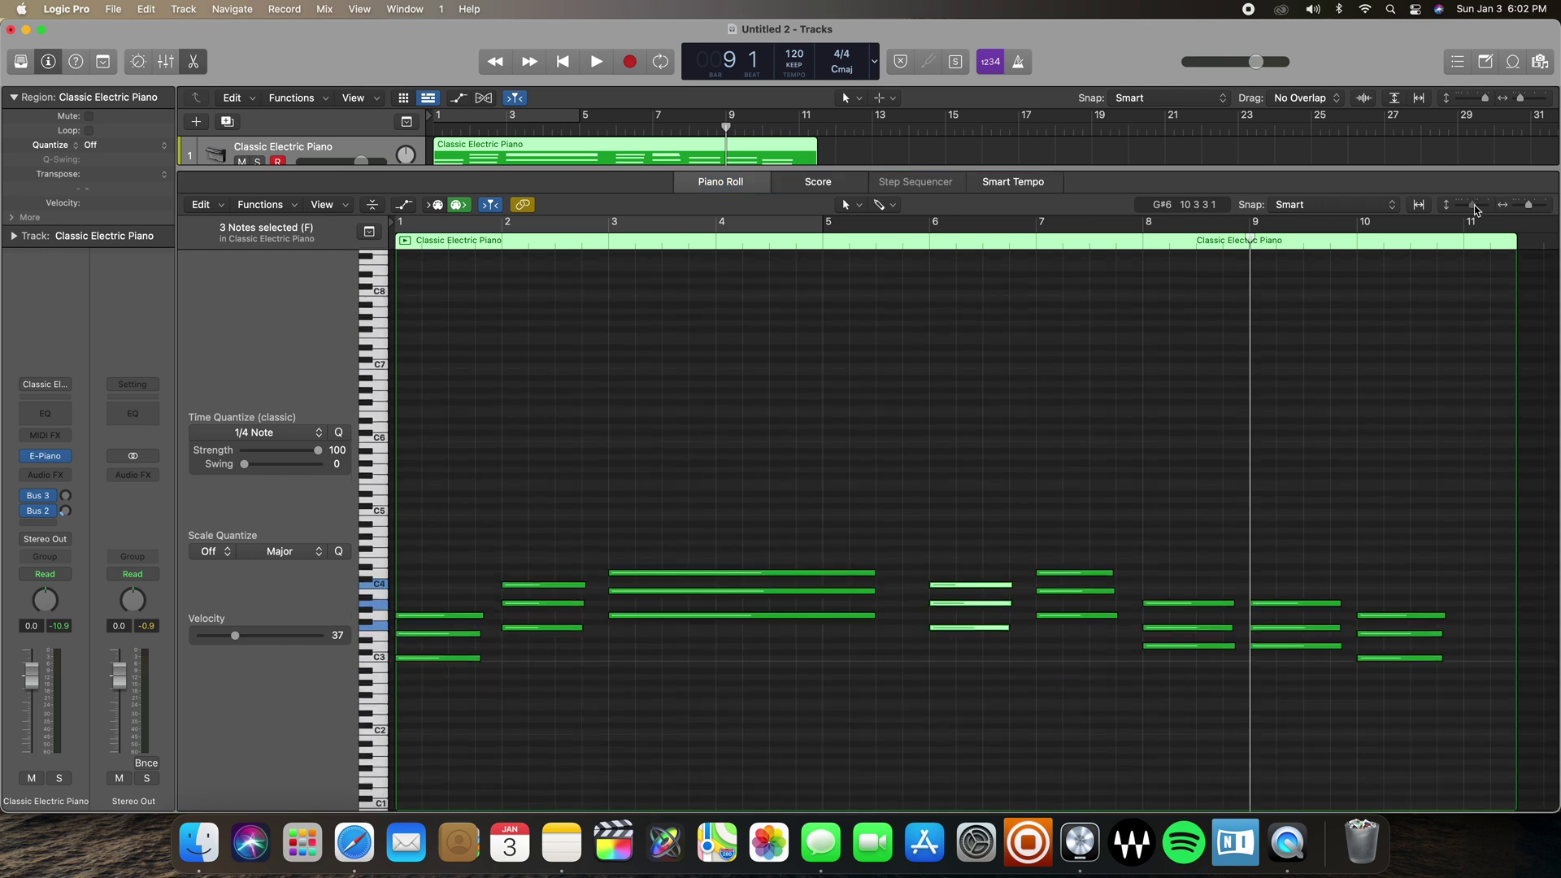
# - Transpose the three-note chord in bar 6 up two octaves and back down two octaves, and clear the selection
pyautogui.moveTo(967, 496); pyautogui.dragTo(983, 651)
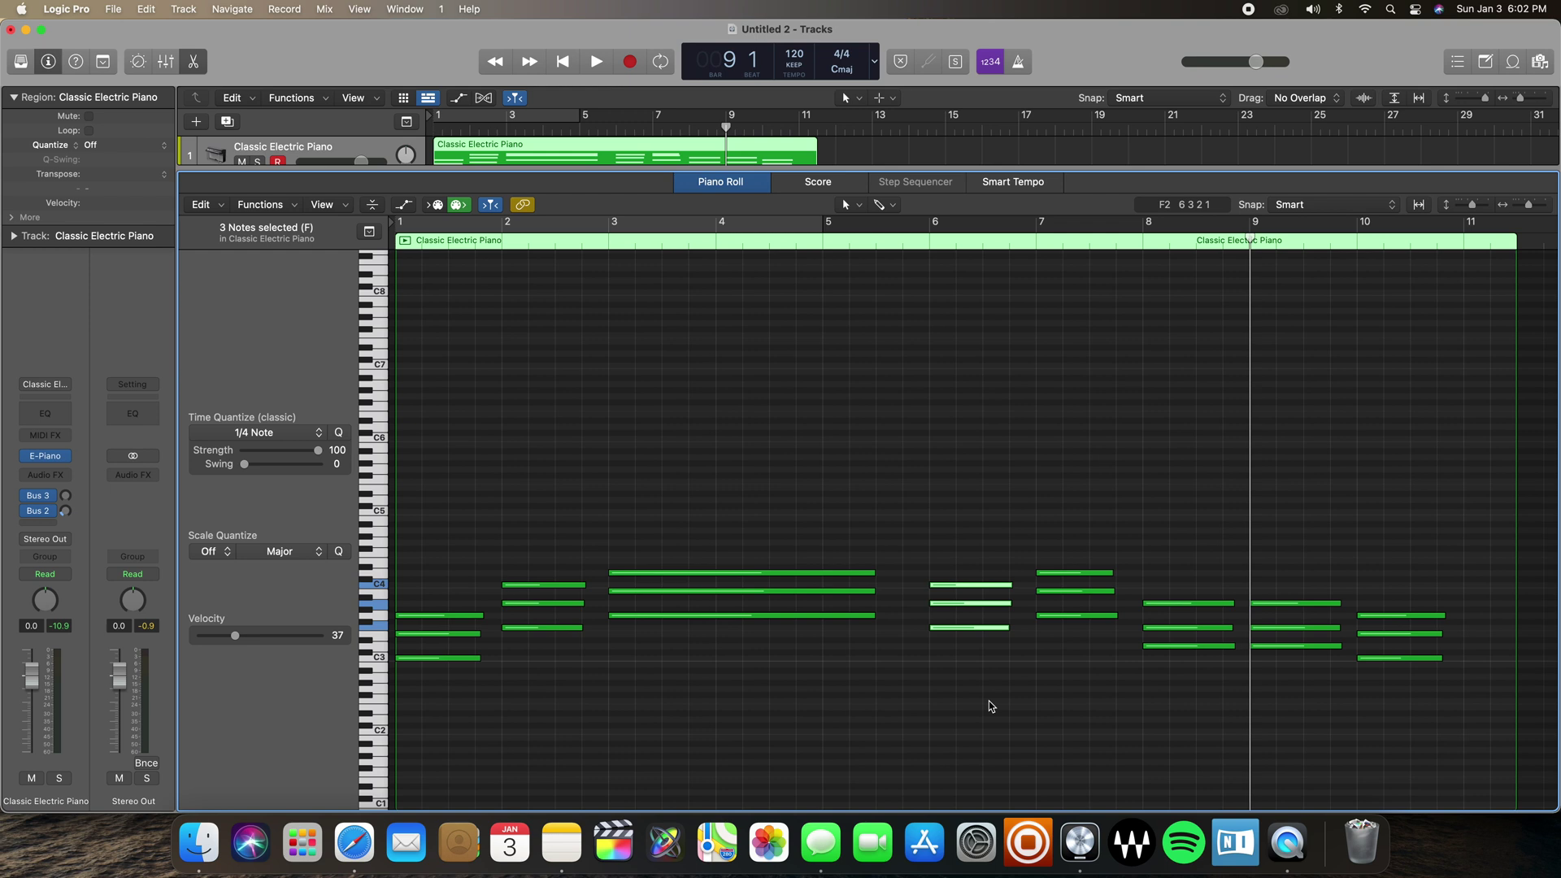
pyautogui.hotkey('alt', 'shift', 'Up')
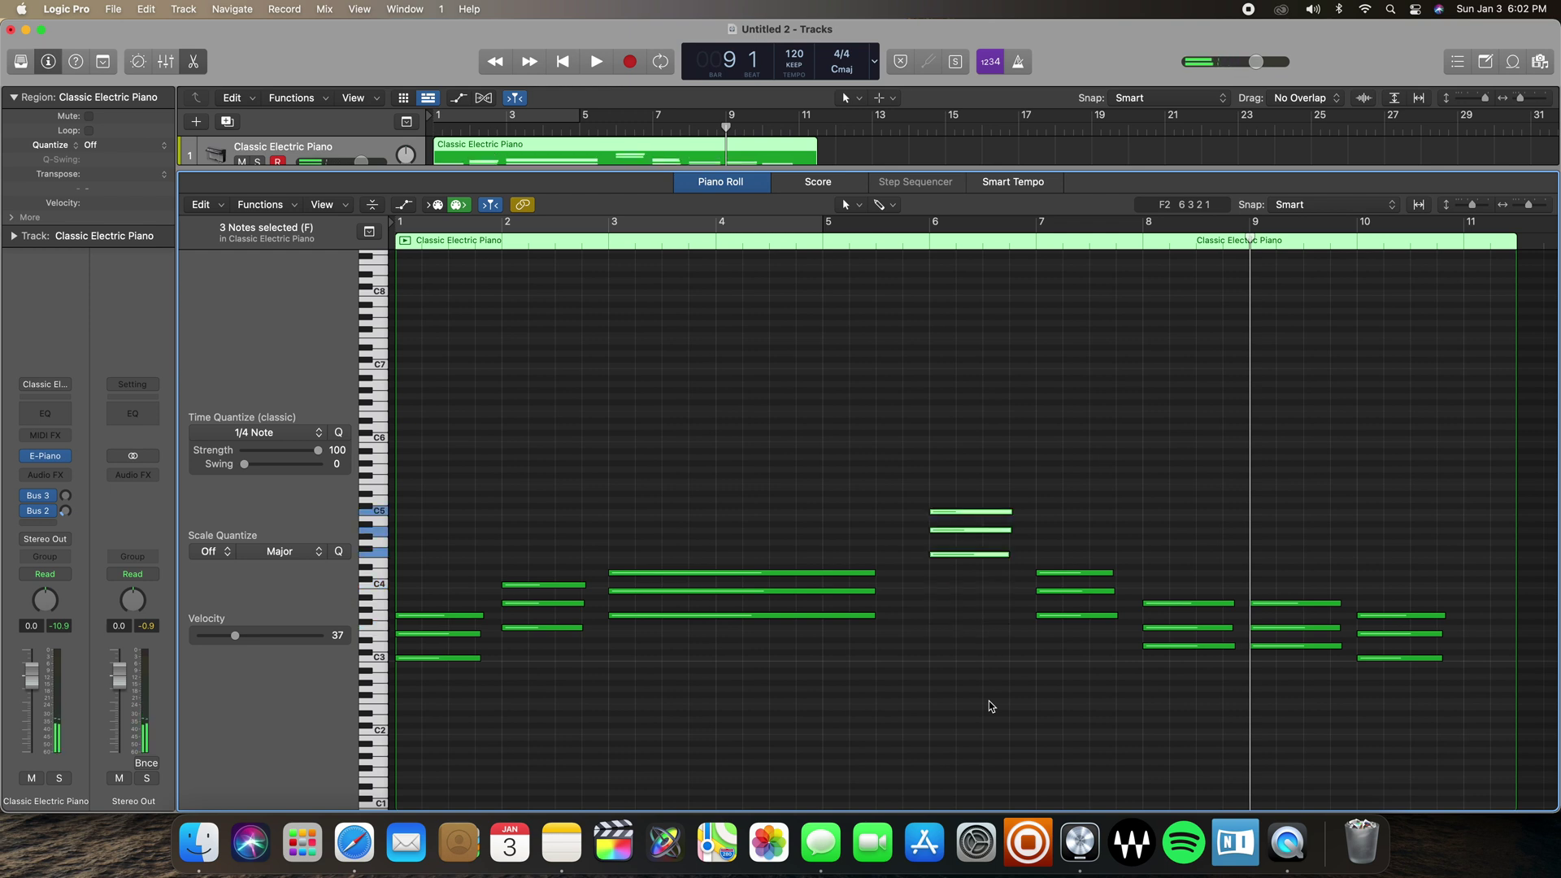
pyautogui.hotkey('alt', 'shift', 'Up')
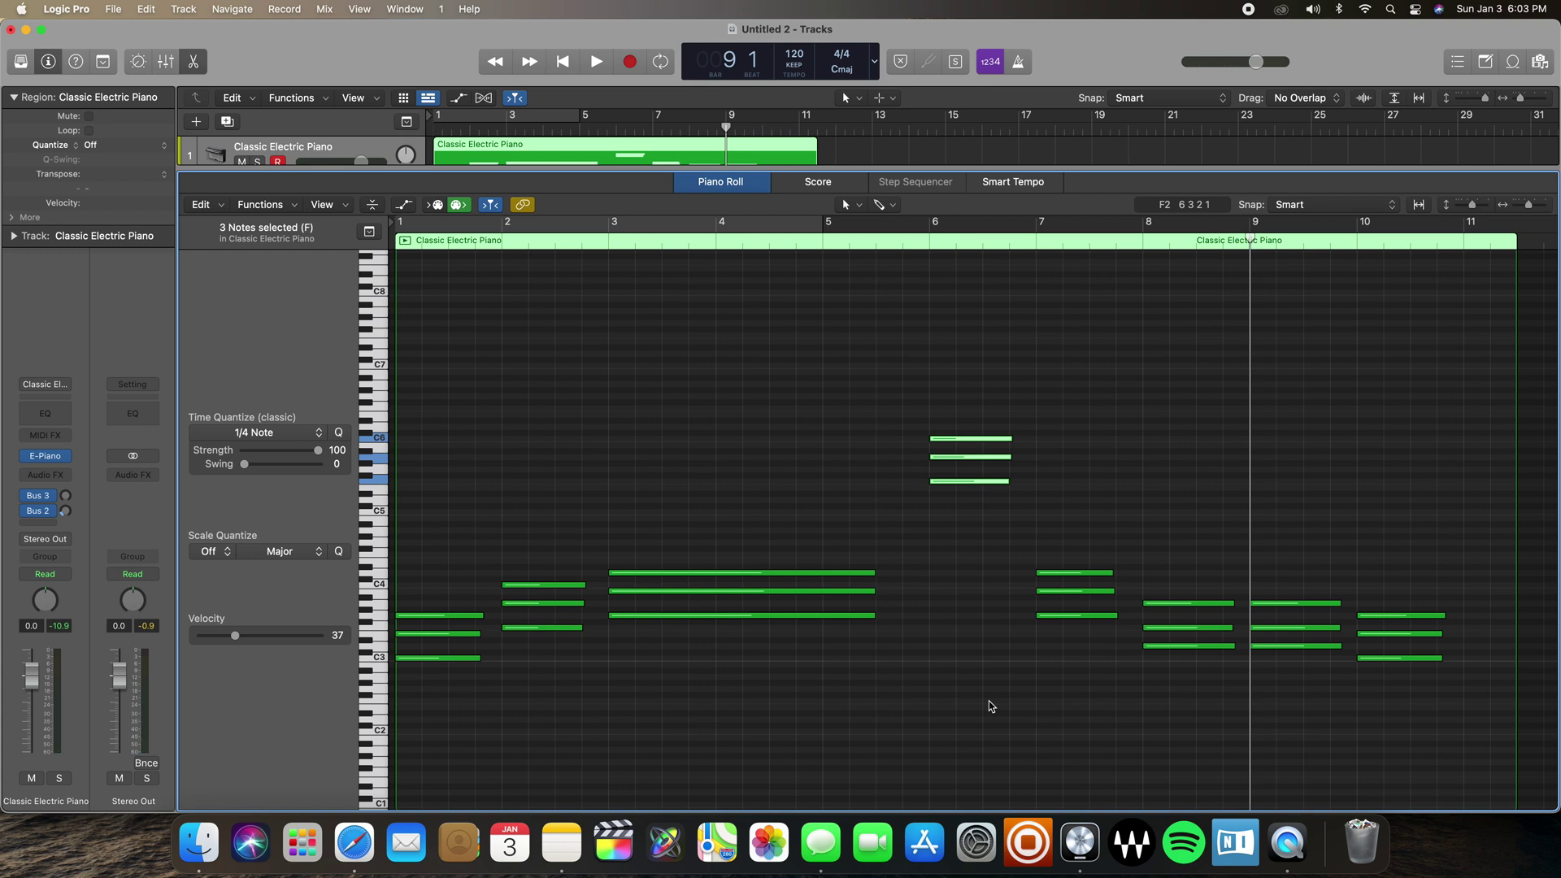
pyautogui.hotkey('alt', 'shift', 'Down')
pyautogui.hotkey('alt', 'shift', 'Down')
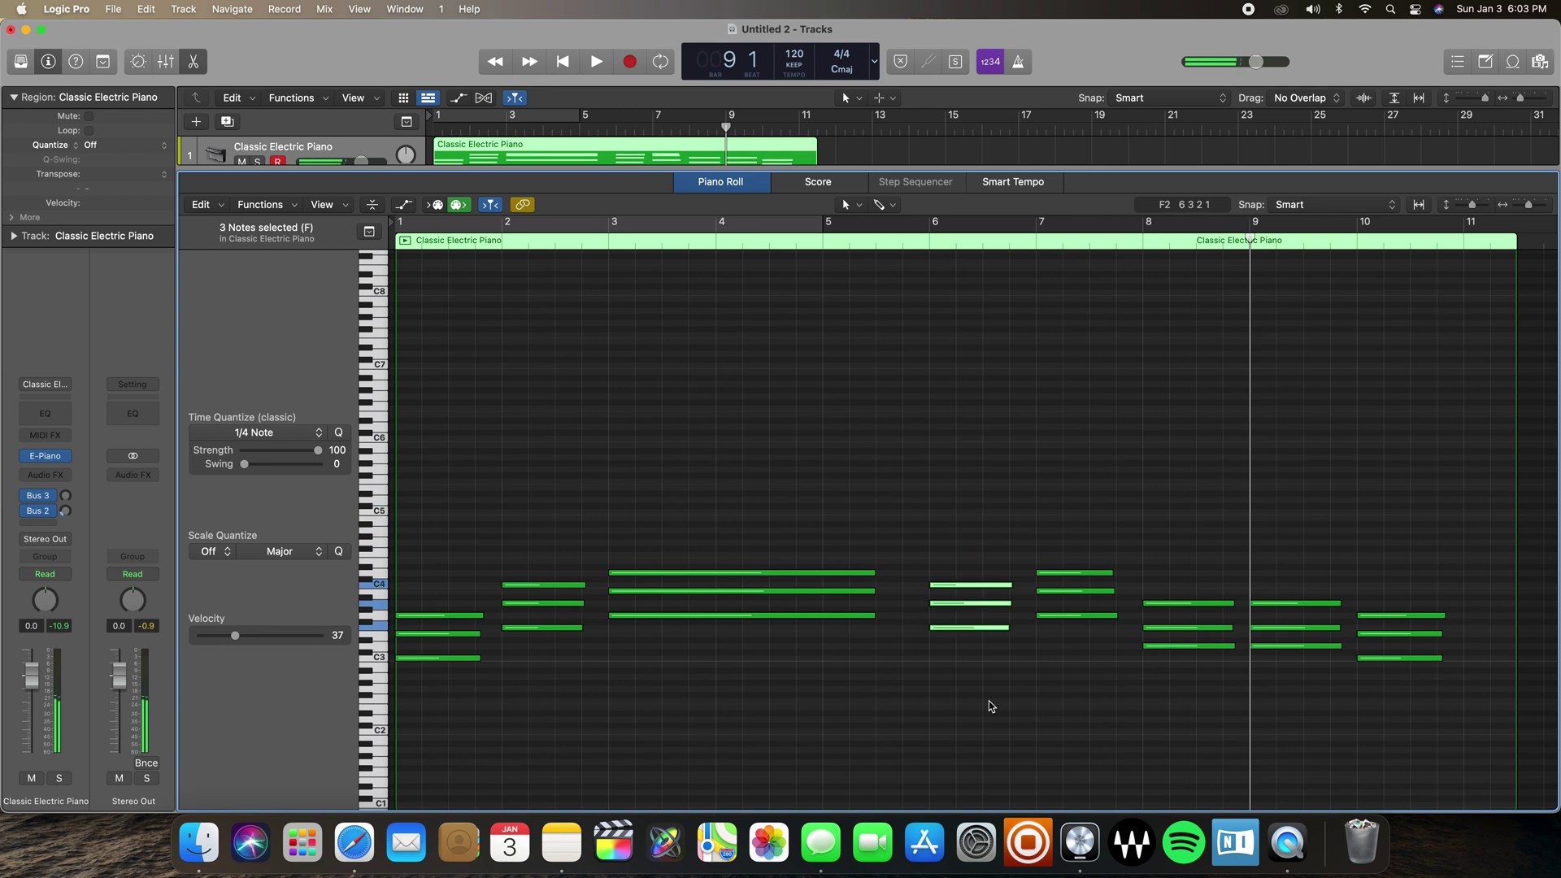
pyautogui.click(989, 701)
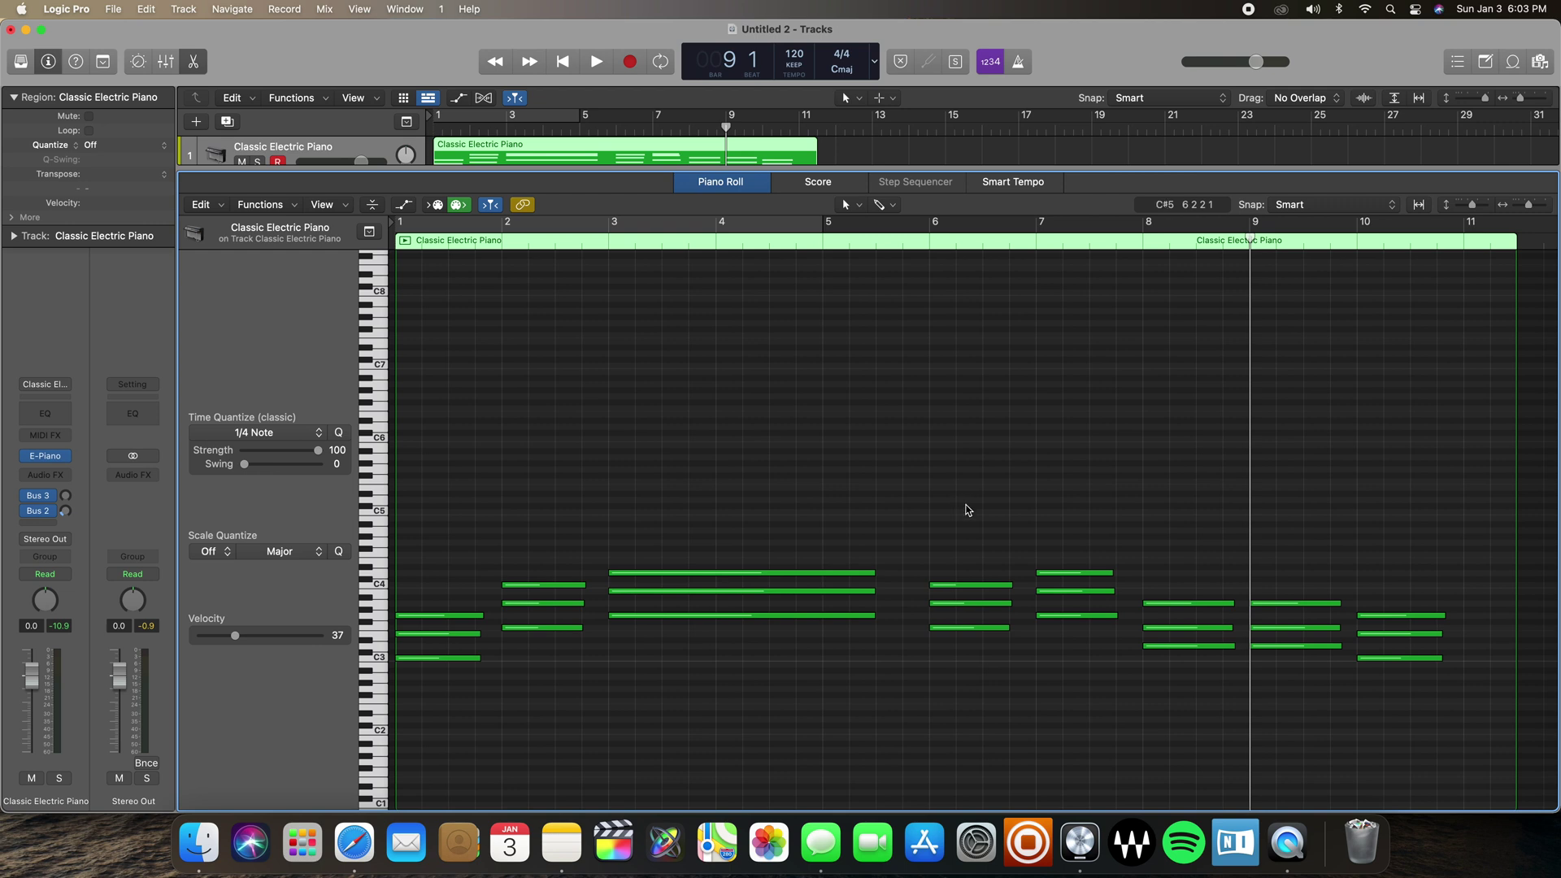
# - Transpose the bar 6 chord up and down in semitone steps, leaving it three semitones higher as an A♭ chord, and deselect it
pyautogui.moveTo(967, 510); pyautogui.dragTo(1001, 712)
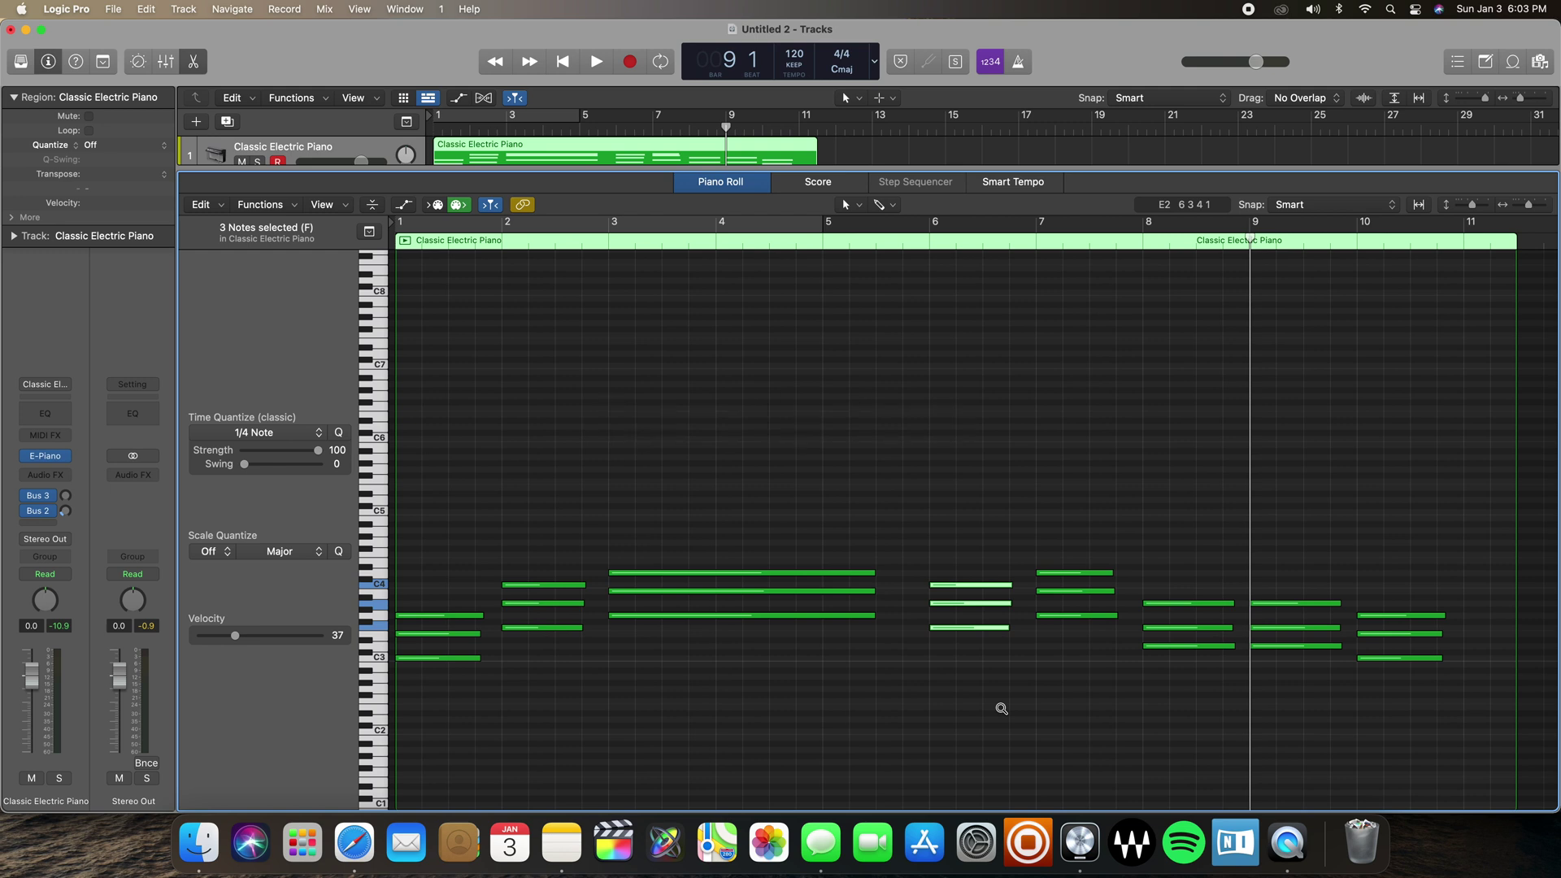
pyautogui.hotkey('alt', 'Up')
pyautogui.hotkey('alt', 'Up')
pyautogui.hotkey('alt', 'Up')
pyautogui.hotkey('alt', 'Up')
pyautogui.hotkey('alt', 'Down')
pyautogui.hotkey('alt', 'Down')
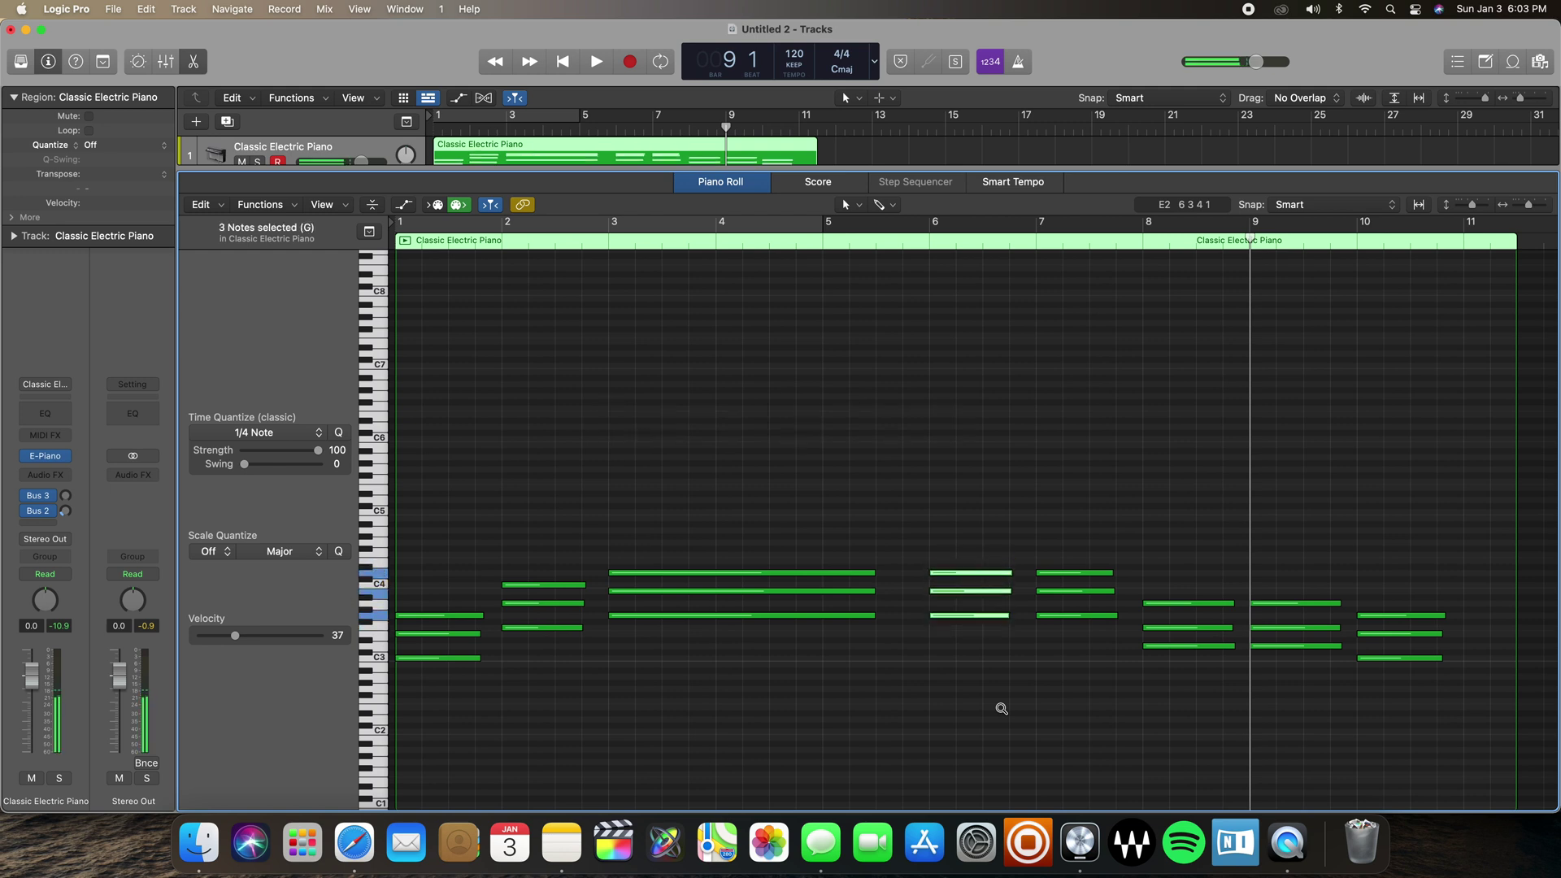
pyautogui.hotkey('alt', 'Down')
pyautogui.hotkey('alt', 'Down')
pyautogui.hotkey('alt', 'Up')
pyautogui.hotkey('alt', 'Up')
pyautogui.hotkey('alt', 'Up')
pyautogui.hotkey('alt', 'Up')
pyautogui.hotkey('alt', 'Up')
pyautogui.hotkey('alt', 'Down')
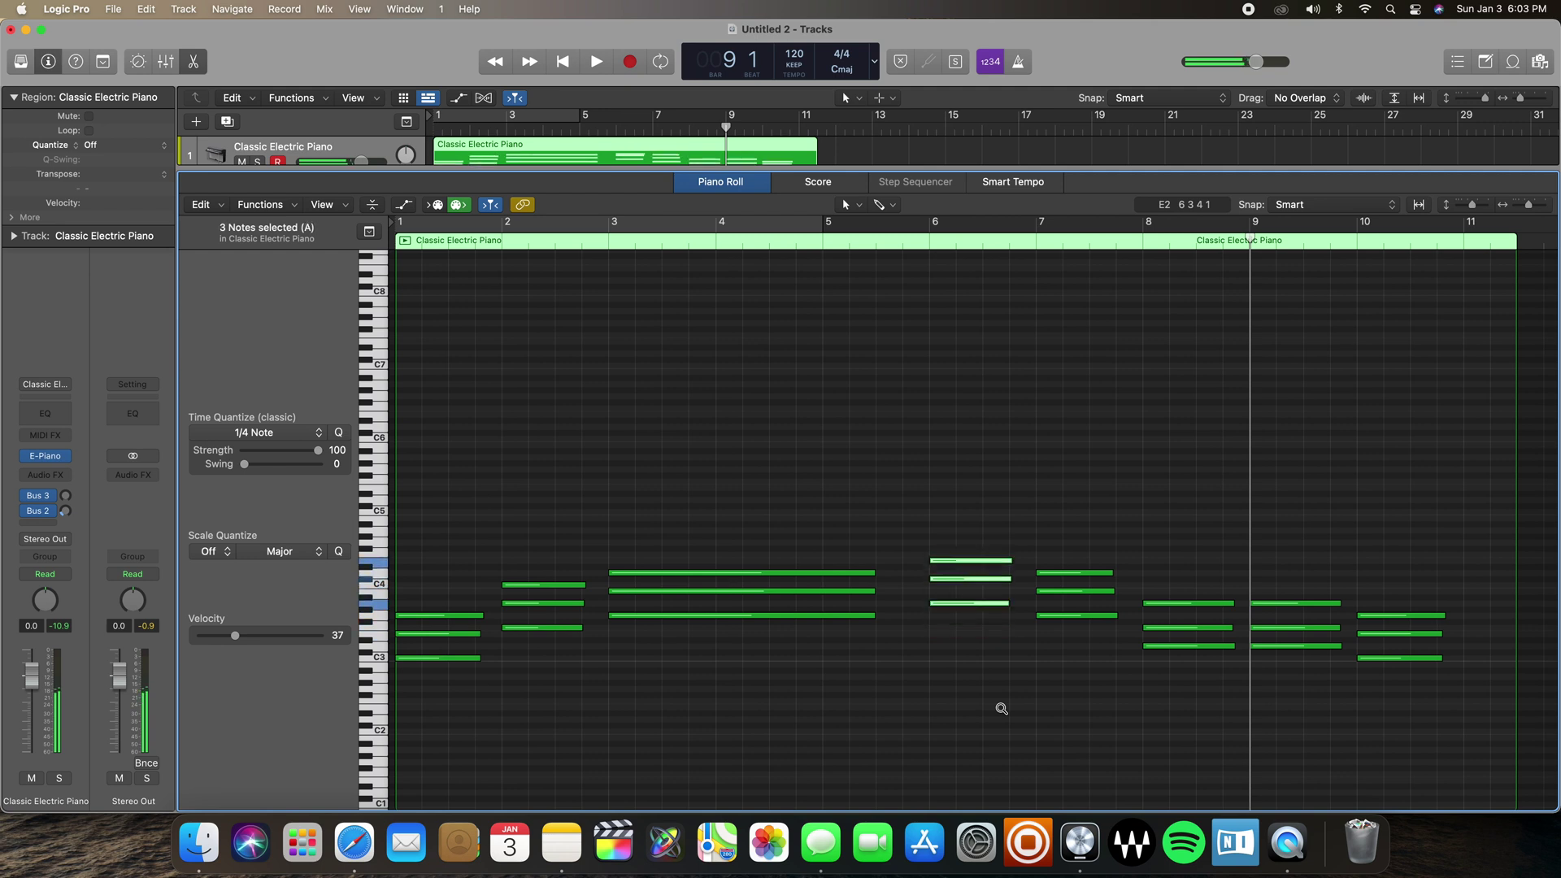
pyautogui.hotkey('alt', 'Down')
pyautogui.hotkey('alt', 'Down')
pyautogui.hotkey('alt', 'Up')
pyautogui.hotkey('alt', 'Up')
pyautogui.hotkey('alt', 'Up')
pyautogui.hotkey('alt', 'Down')
pyautogui.hotkey('alt', 'Down')
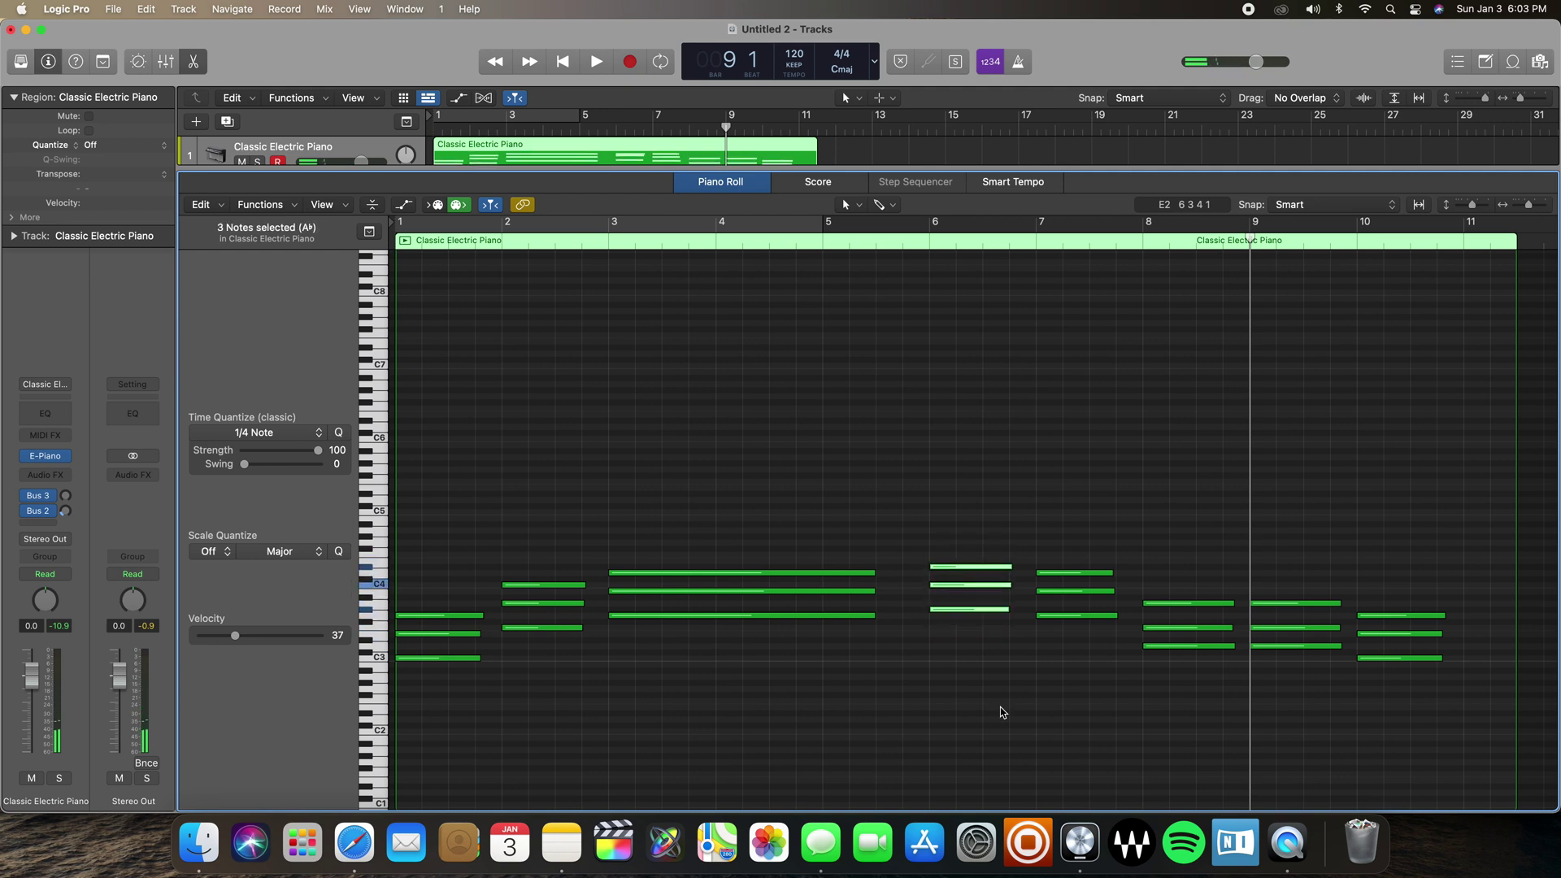
pyautogui.click(892, 483)
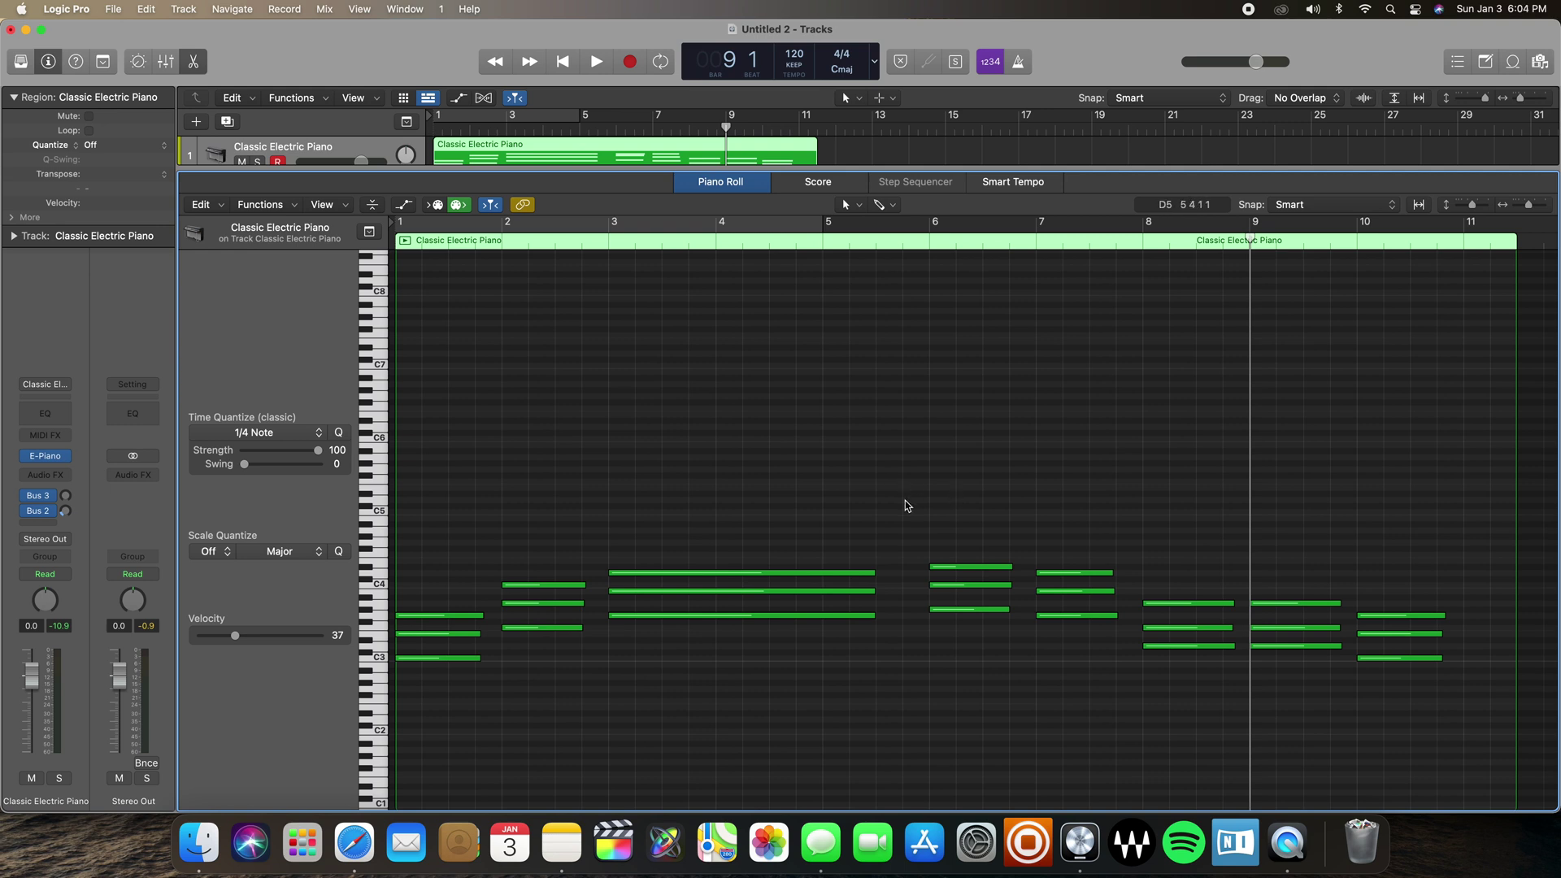
# - Mute the six notes of the bar 6 and bar 7 chords, and clear the selection
pyautogui.moveTo(905, 500); pyautogui.dragTo(1089, 665)
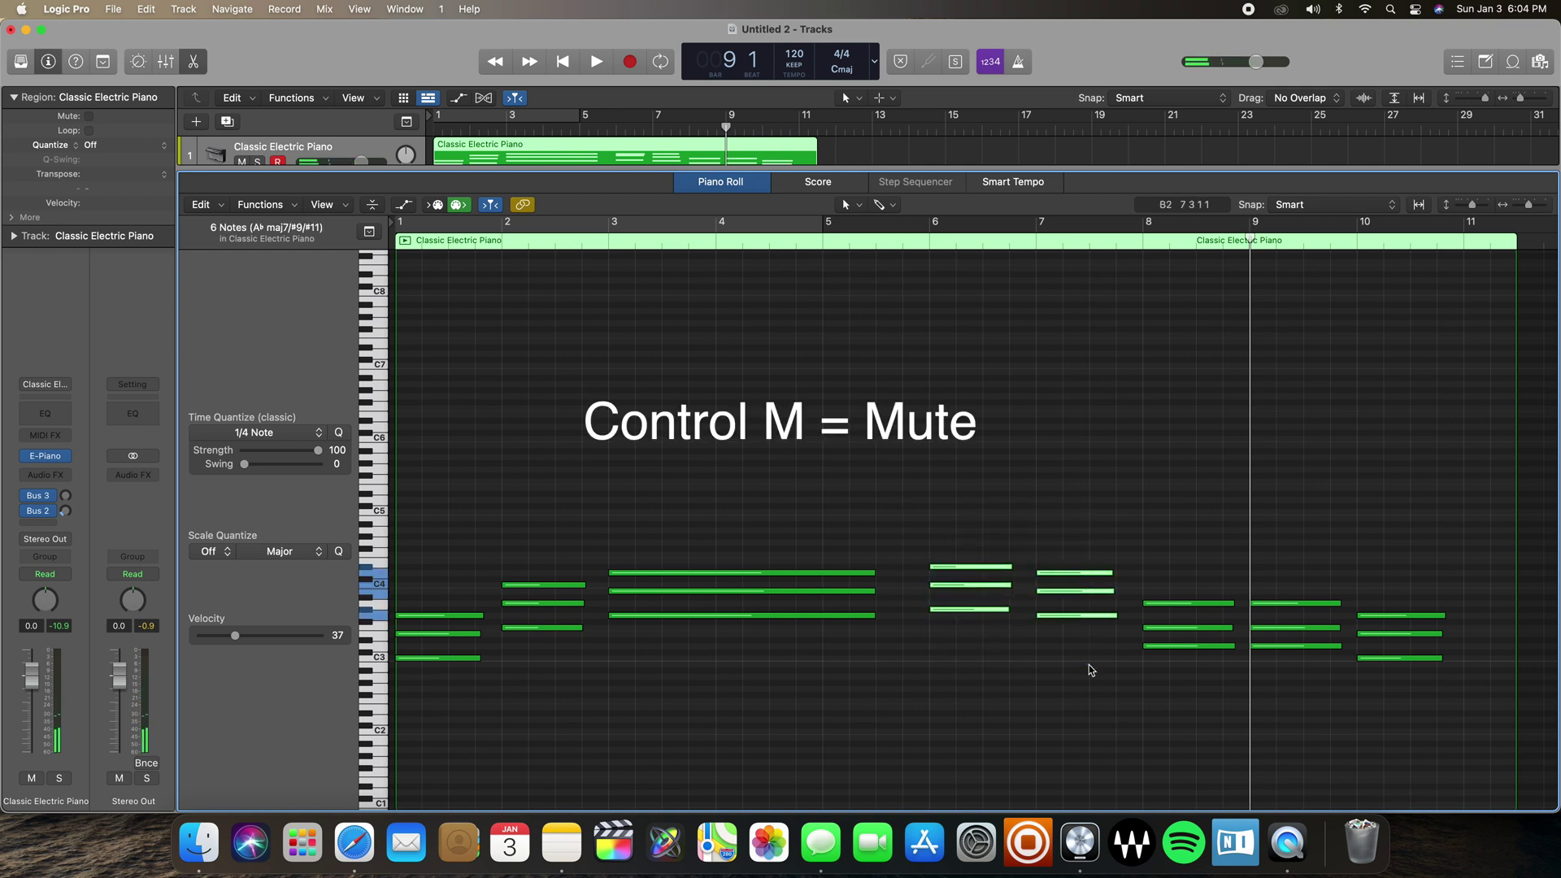
pyautogui.hotkey('ctrl', 'm')
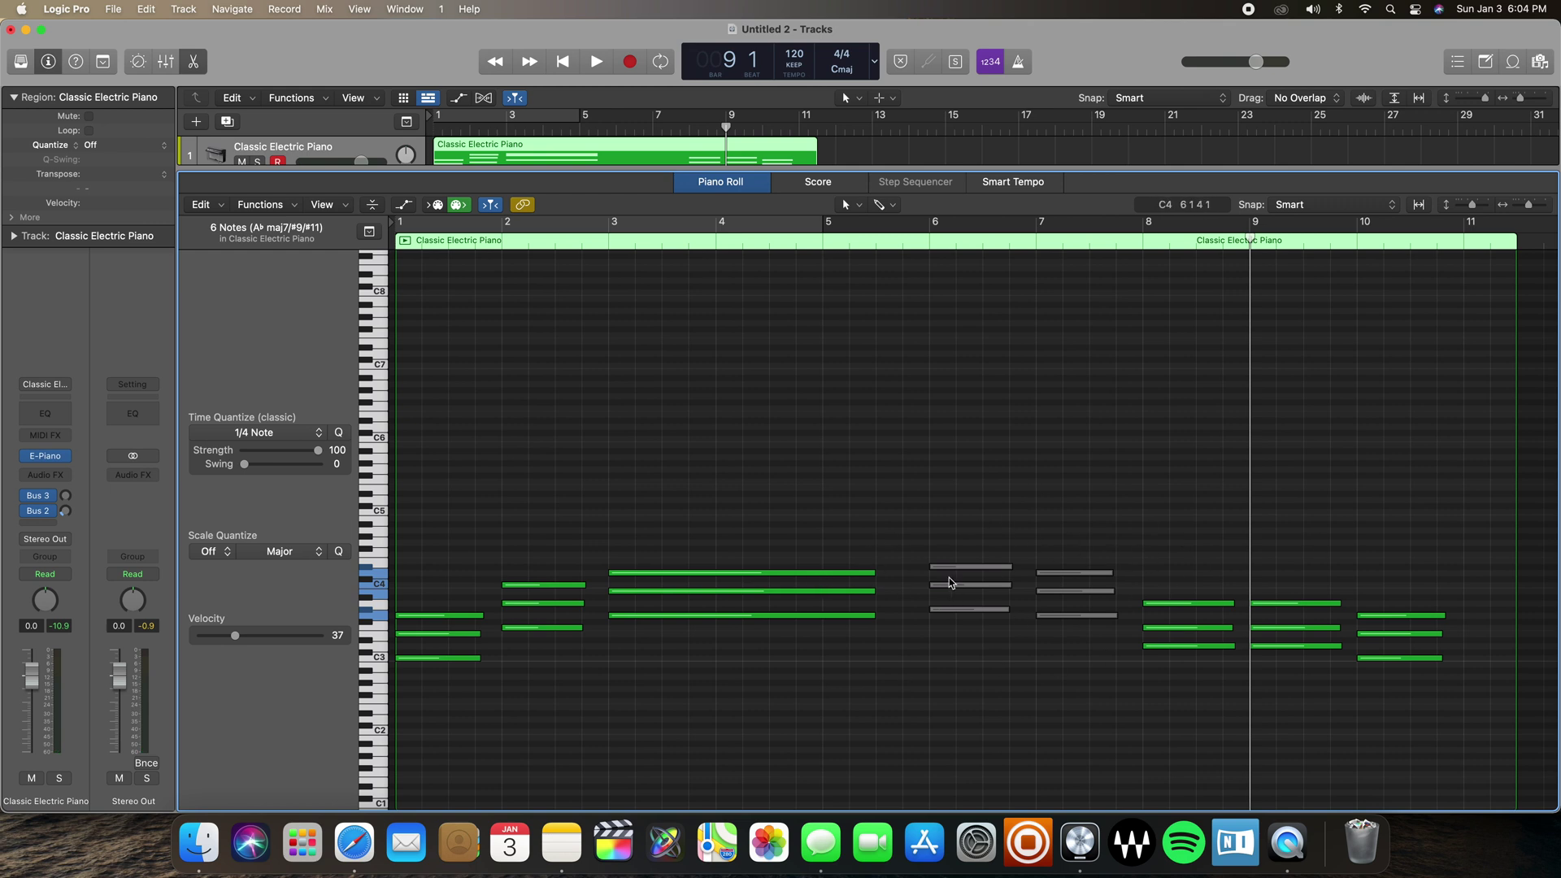
pyautogui.click(836, 269)
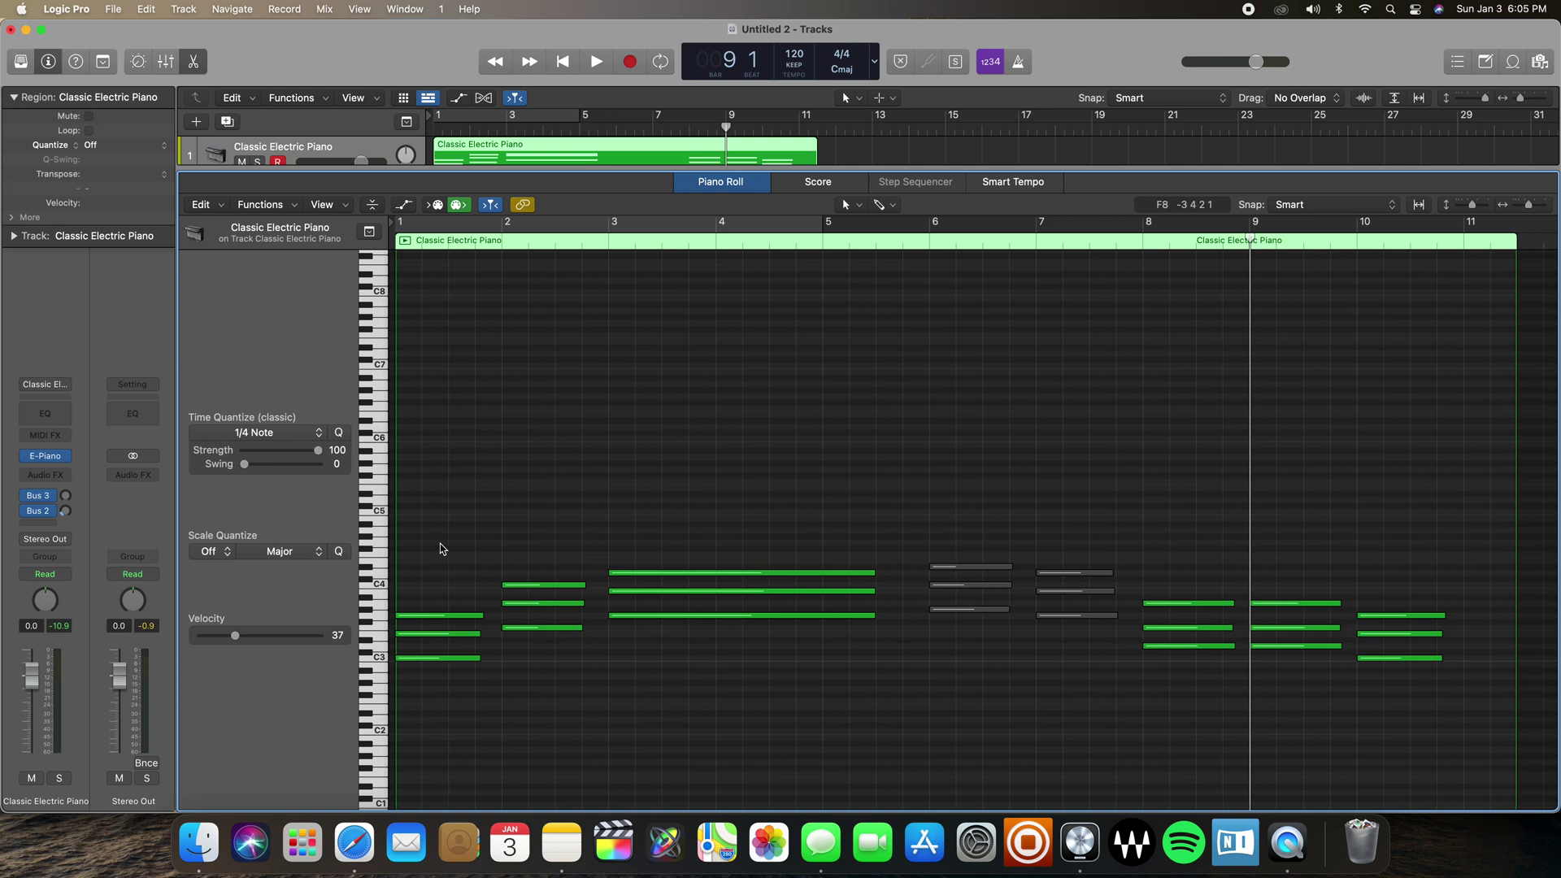
# - Force legato on the chords in bars 1 and 2, choosing to shorten overlapped notes, and clear the selection
pyautogui.moveTo(441, 543); pyautogui.dragTo(544, 677)
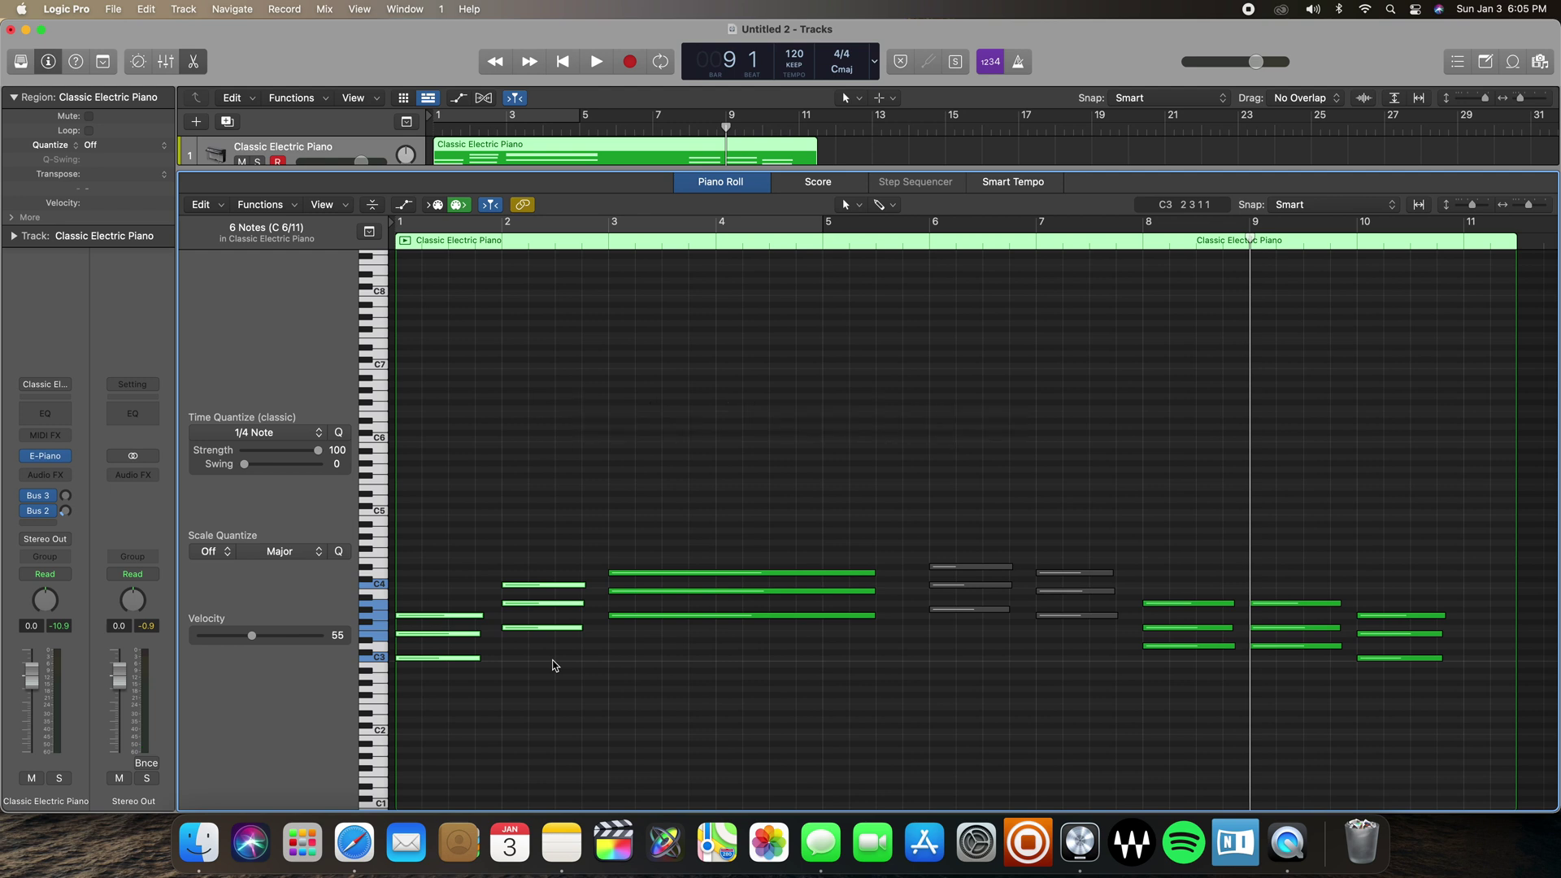
pyautogui.hotkey('shift', '\\')
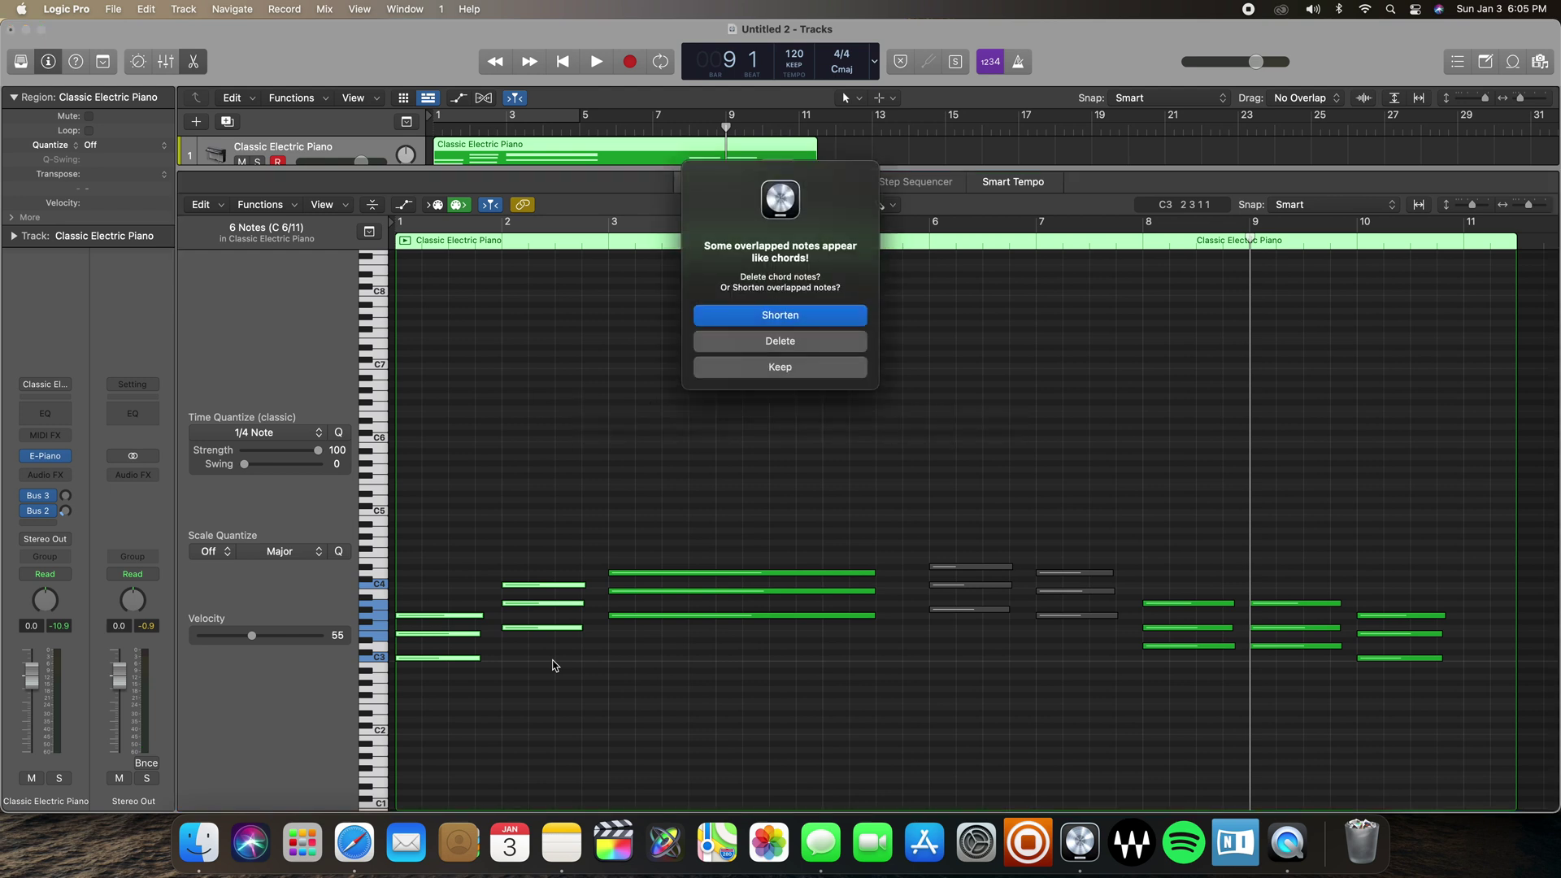
pyautogui.click(785, 319)
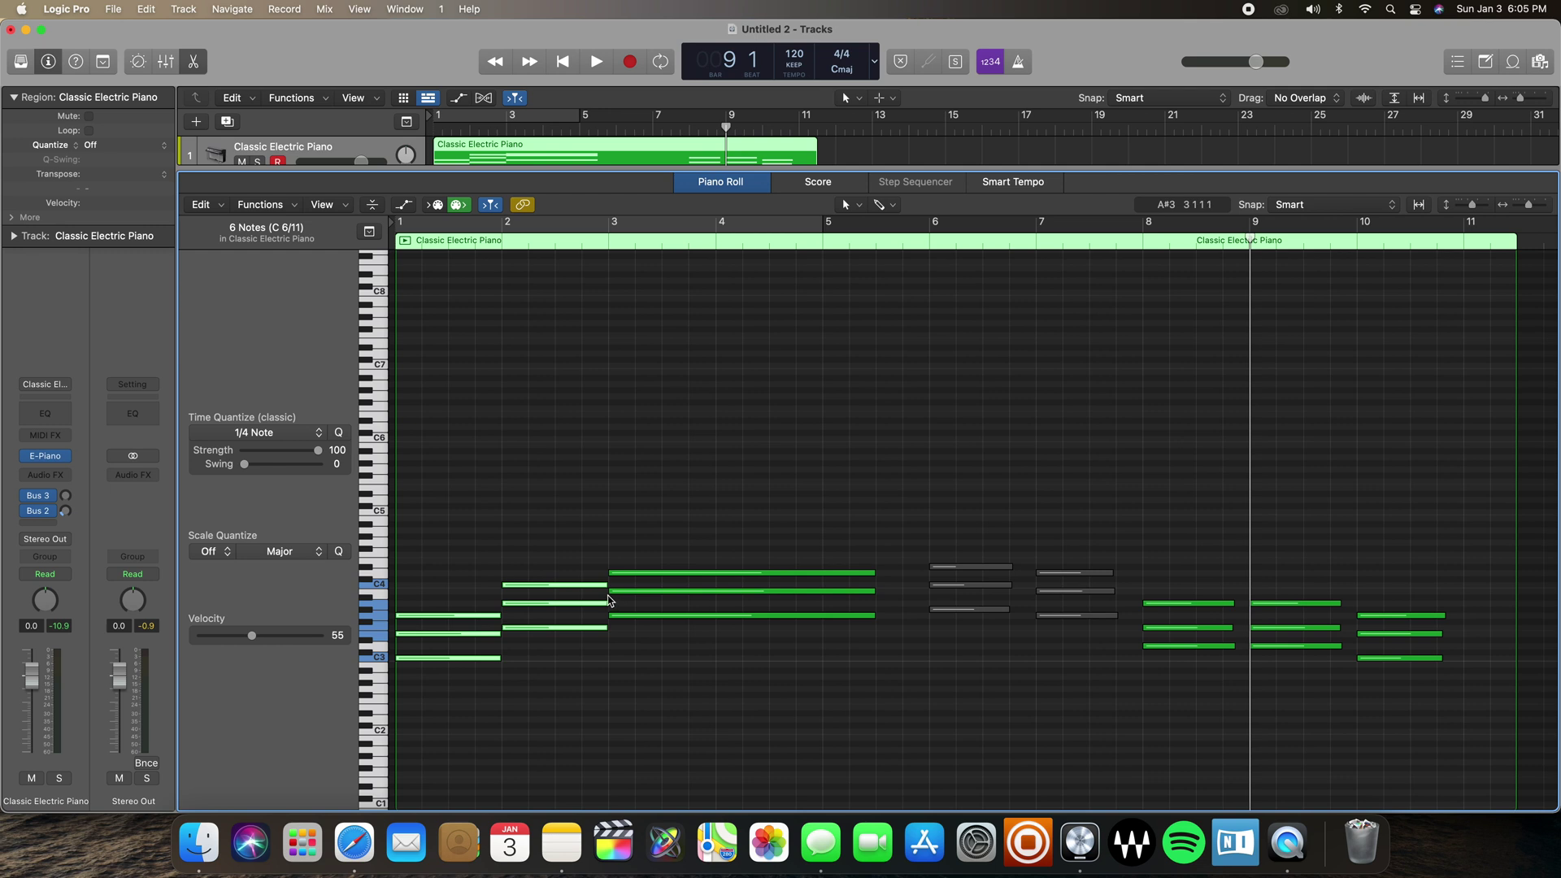
pyautogui.click(851, 465)
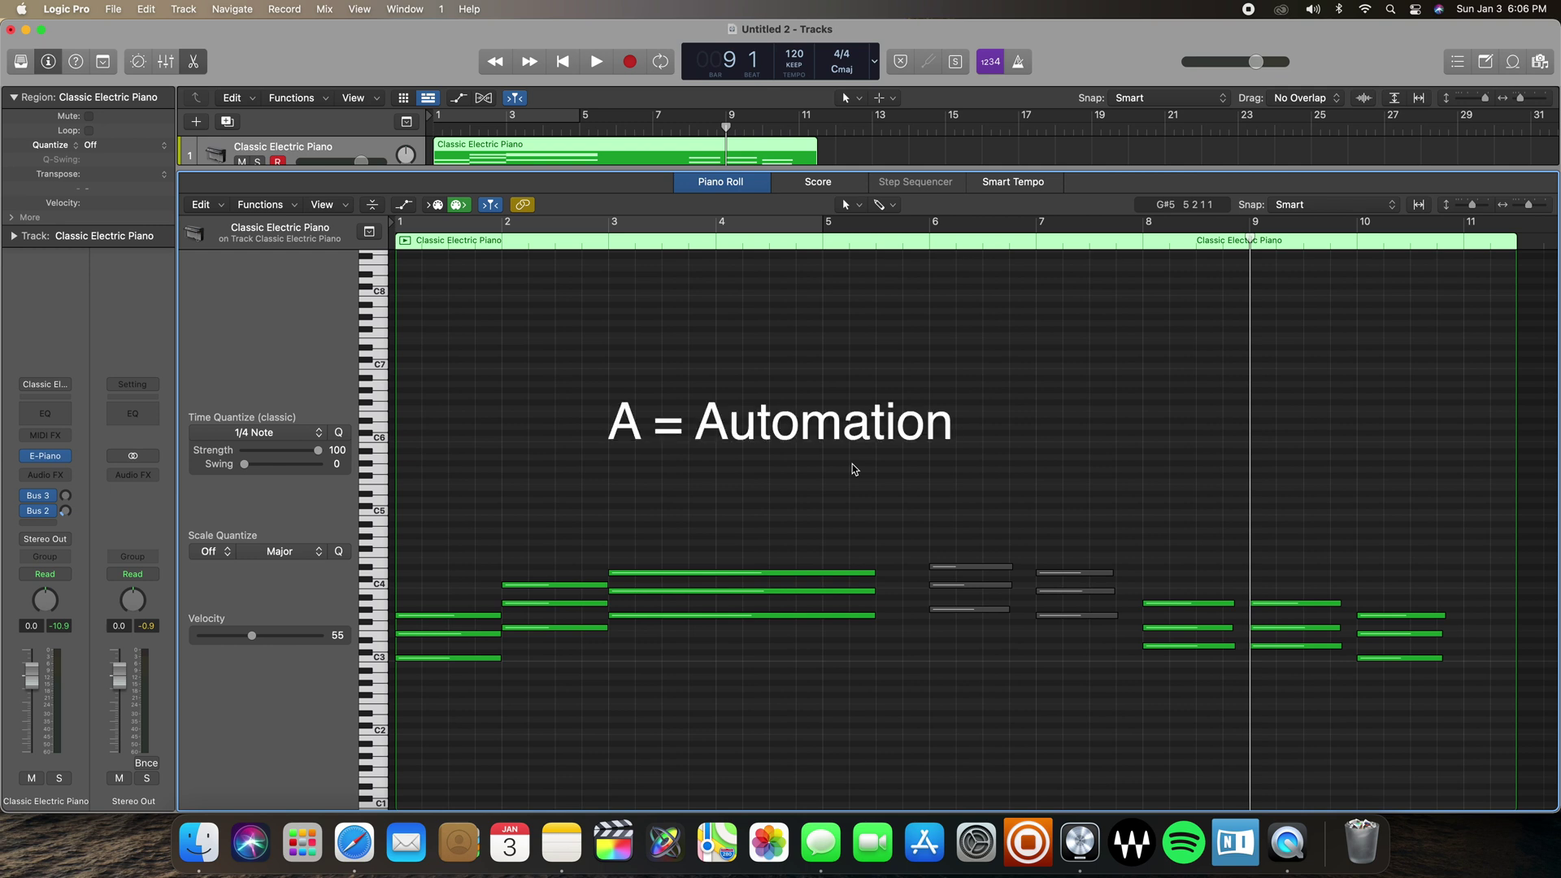
# - Show the Automation/MIDI area and look through its available parameters, keeping Note Velocity
pyautogui.press('a')
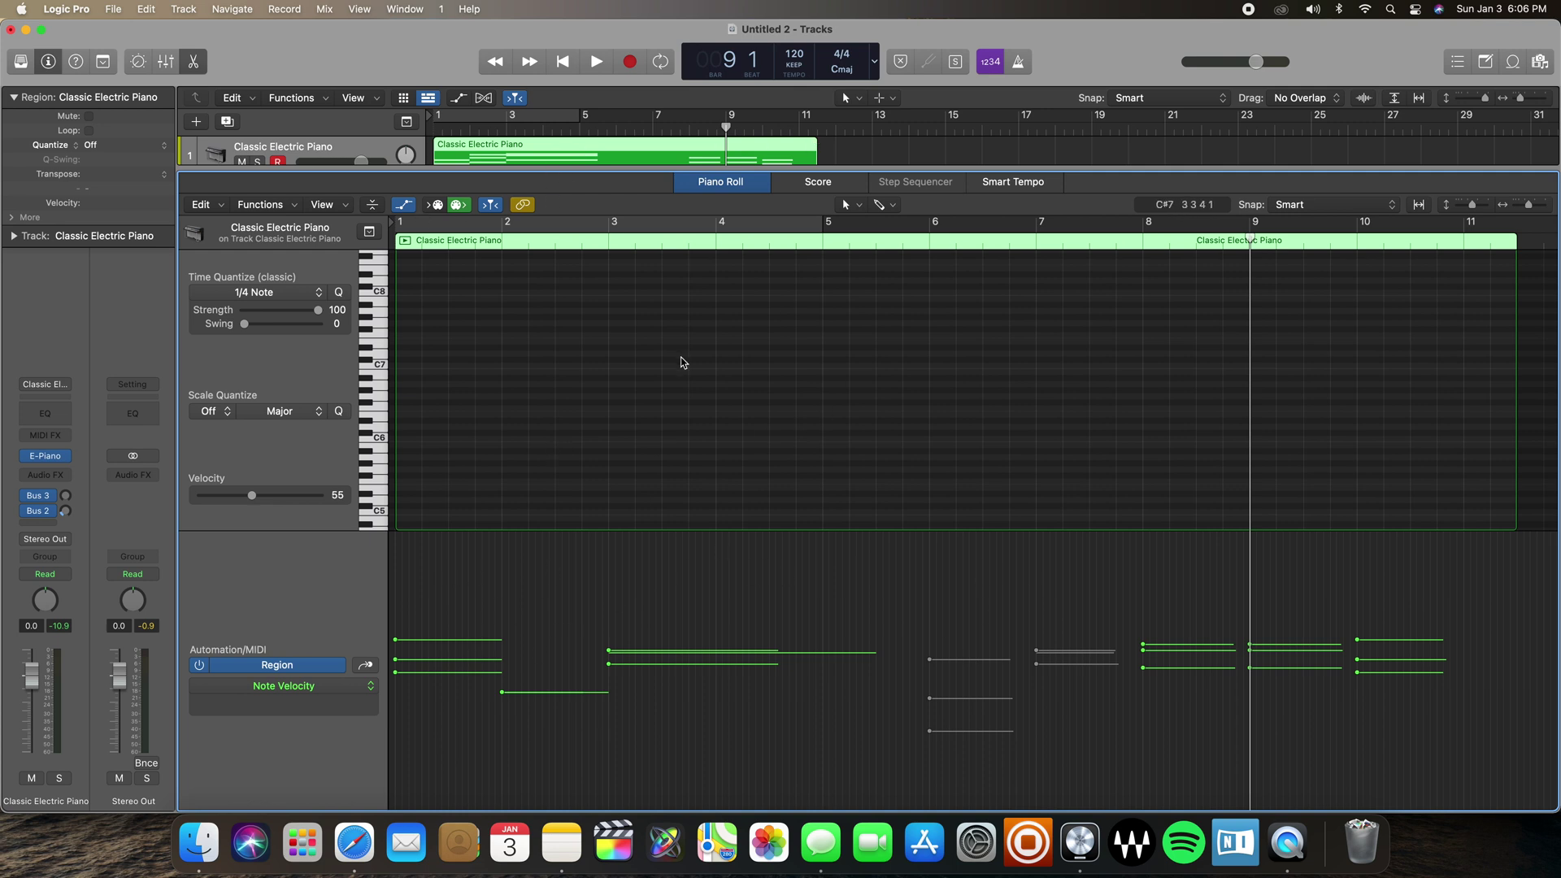
pyautogui.click(372, 687)
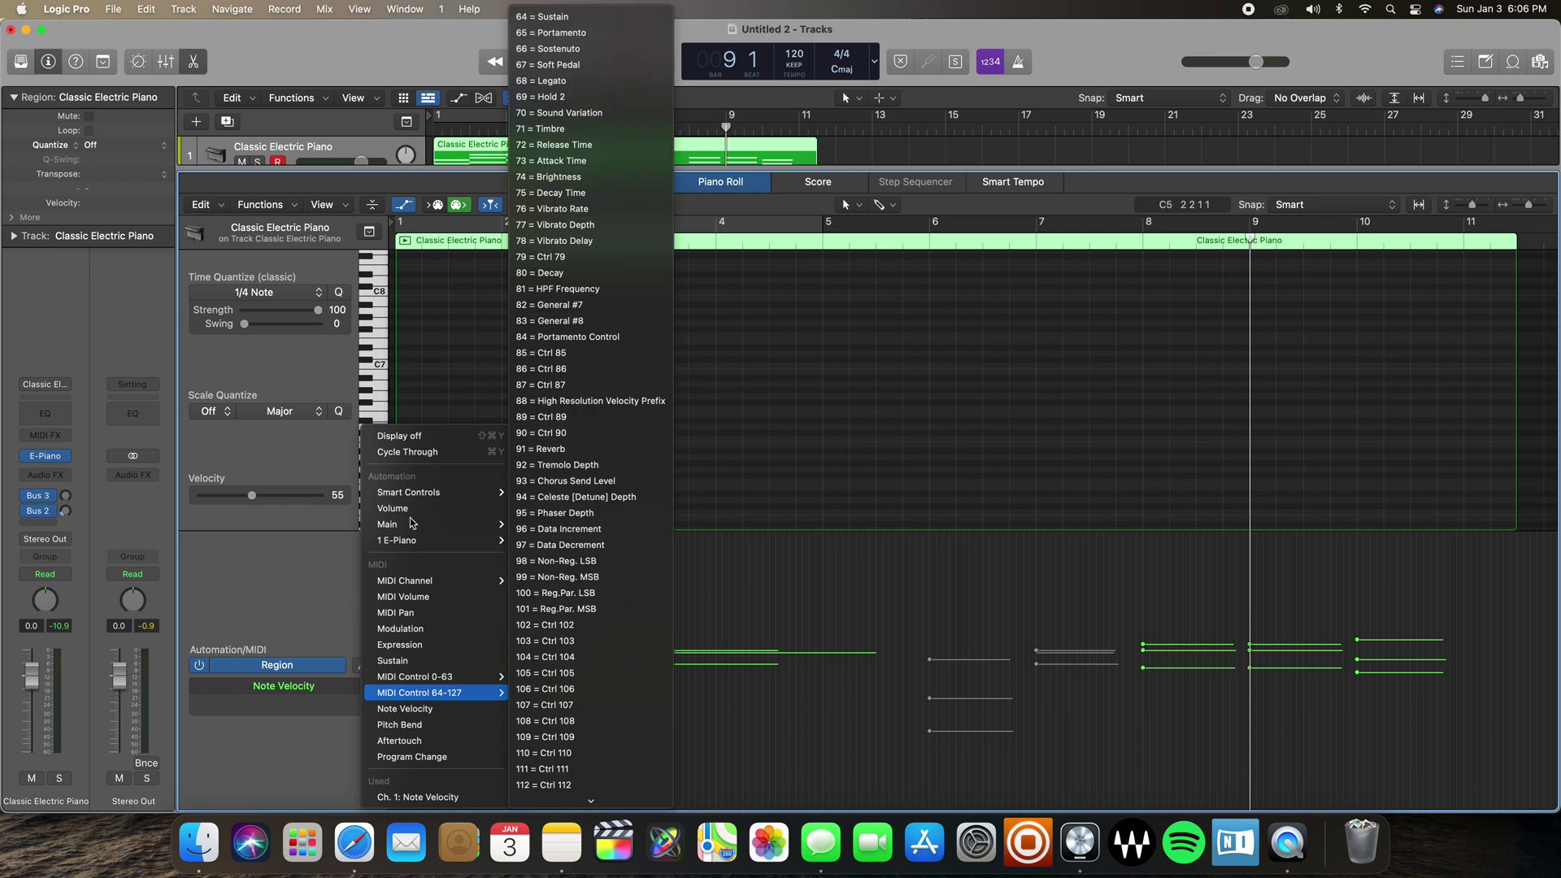
pyautogui.click(809, 415)
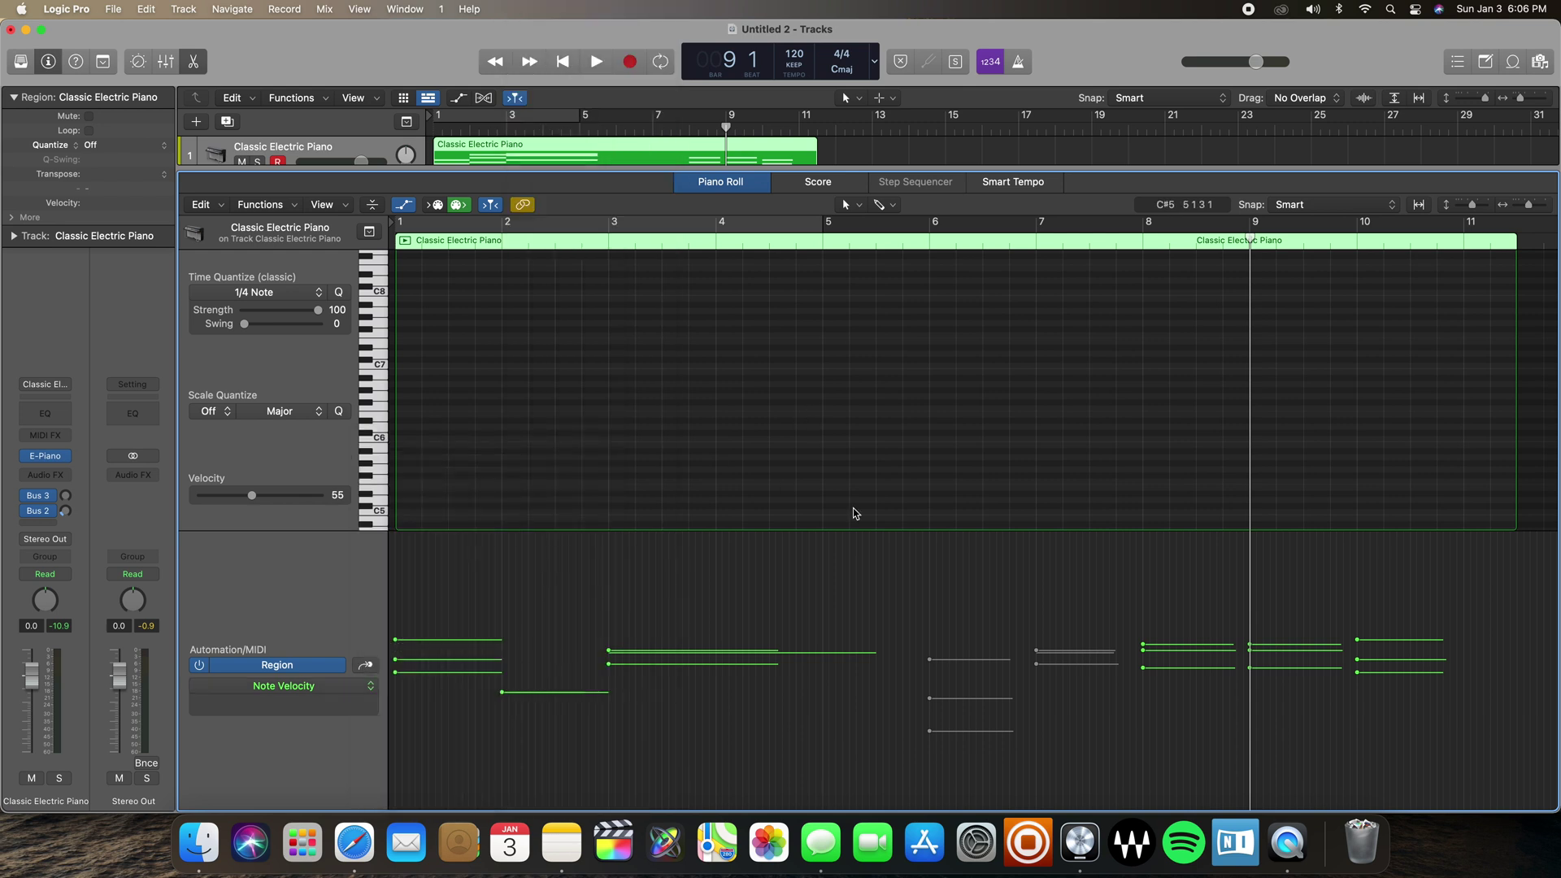